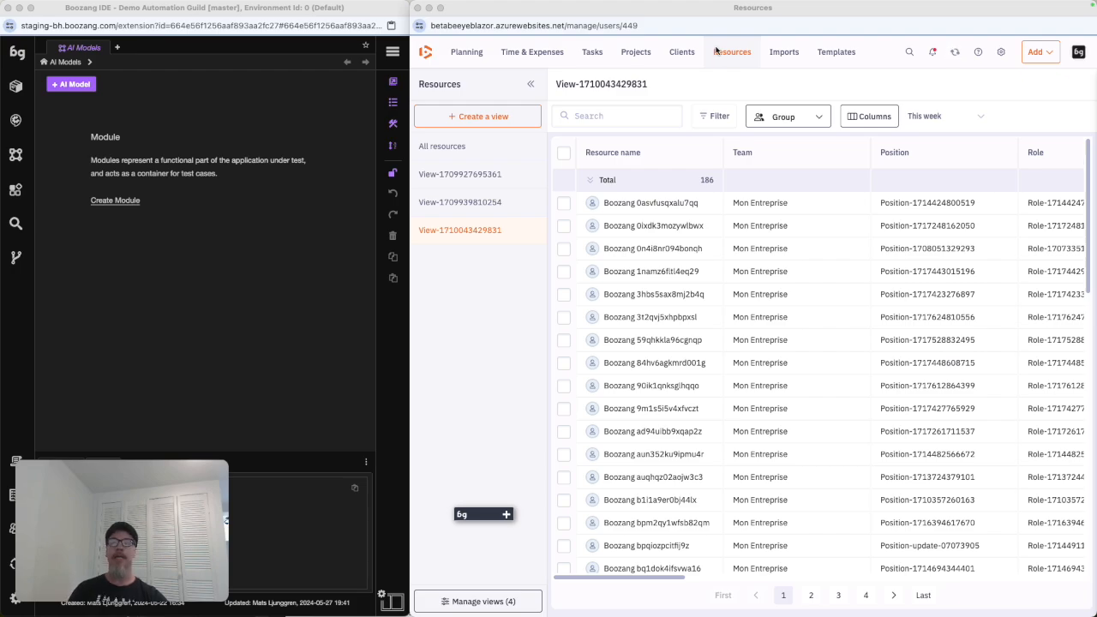
- Create a new AI model named Project
left_click(16, 156)
left_click(16, 156)
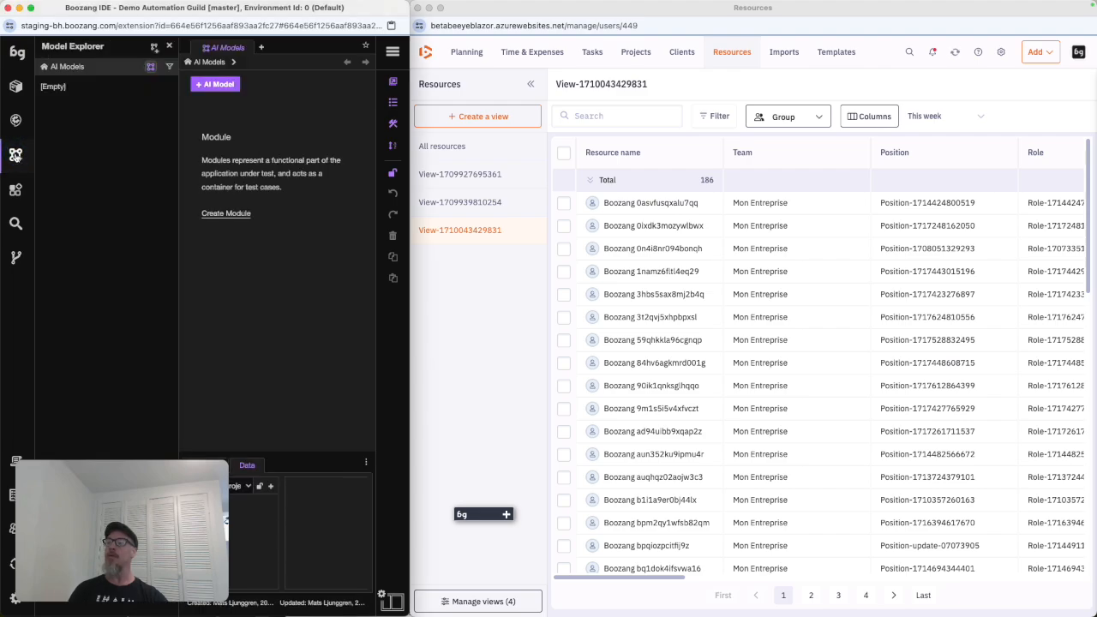
left_click(214, 85)
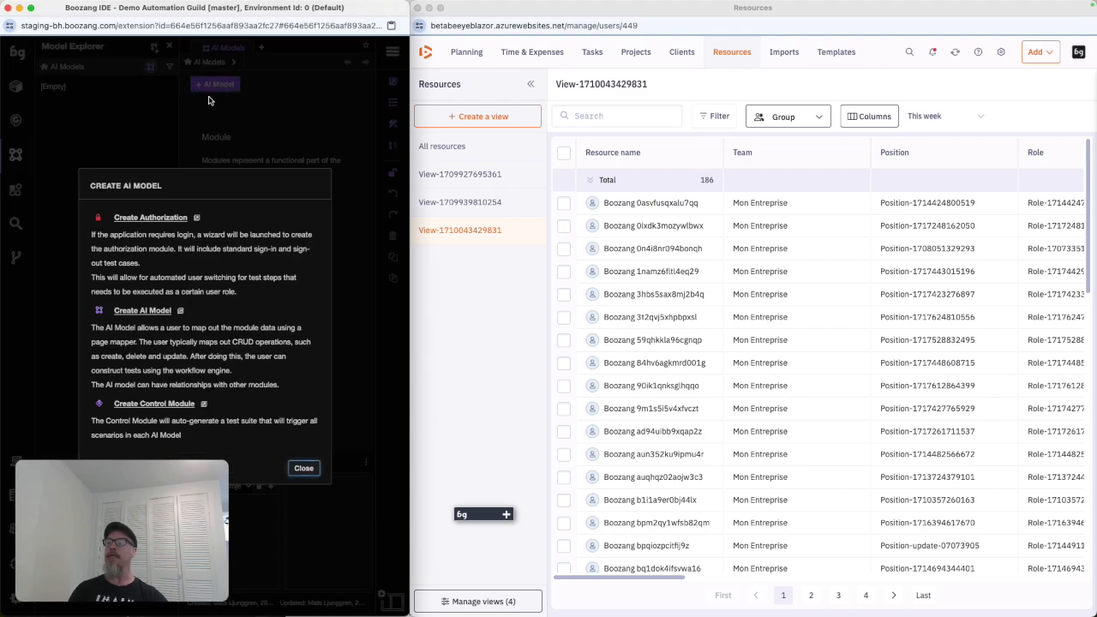
left_click(142, 312)
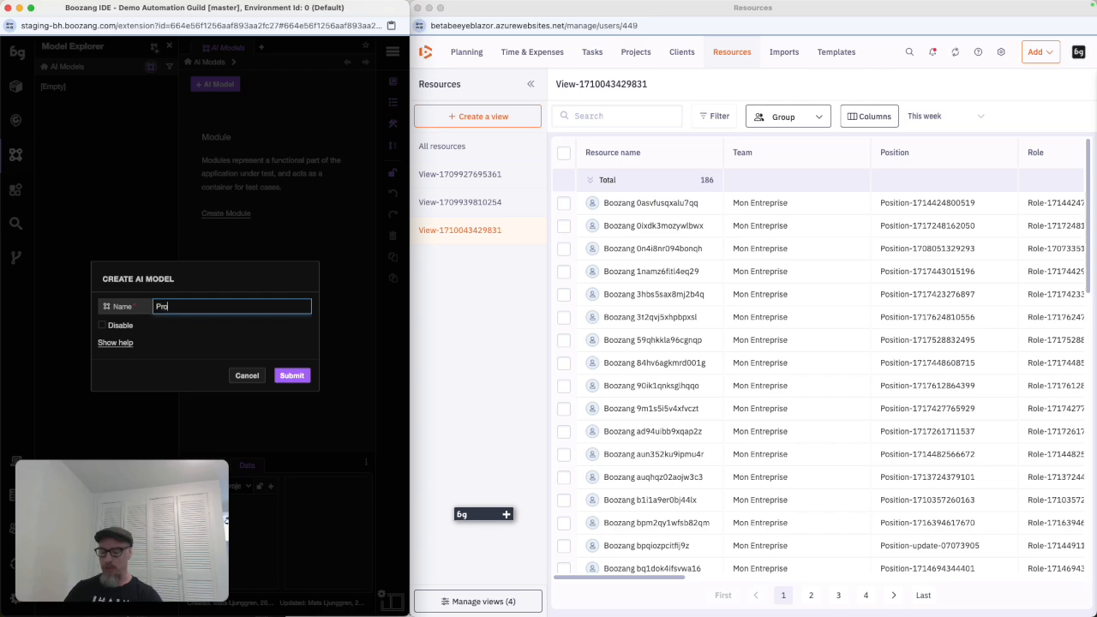
key("Return")
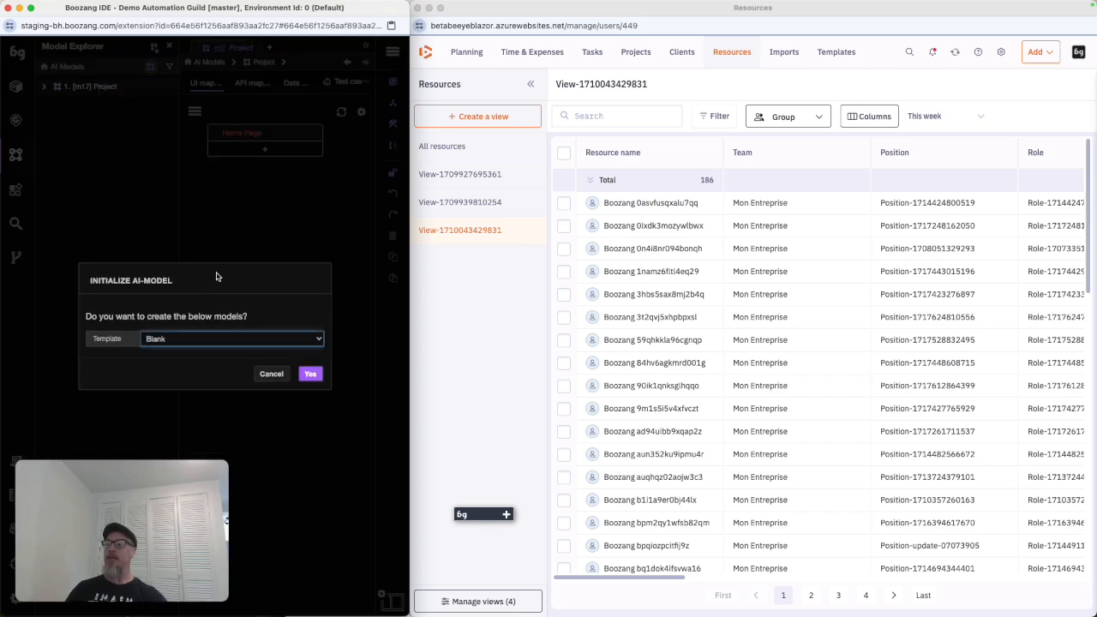
- Initialize the Project model from the Default template (CRUD) with its create, update and delete models, and close the Model Explorer
left_click(171, 340)
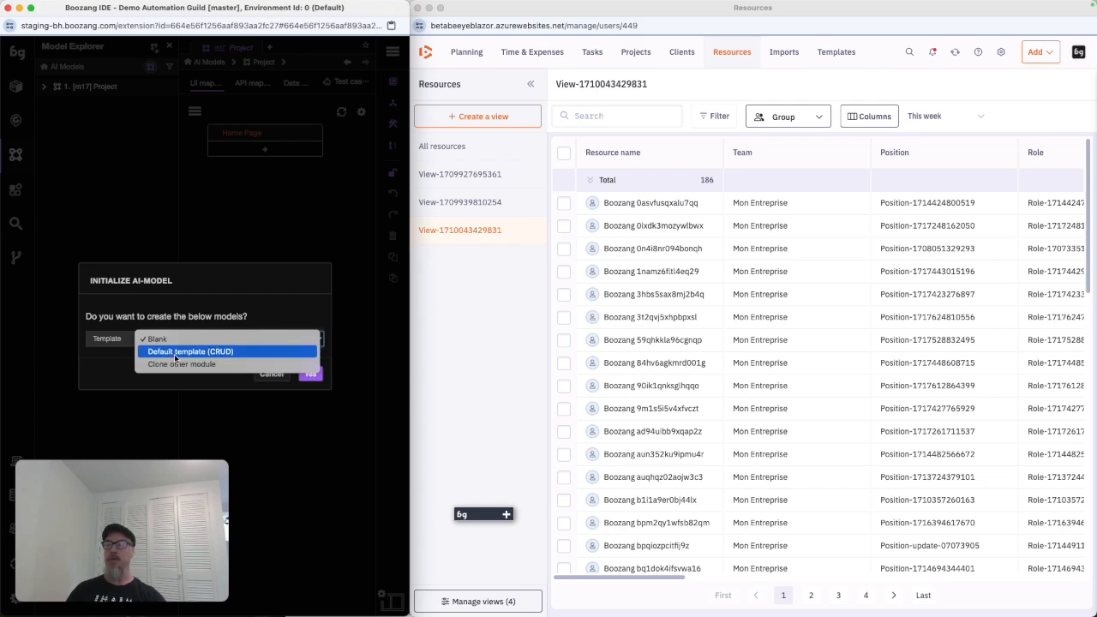
left_click(174, 353)
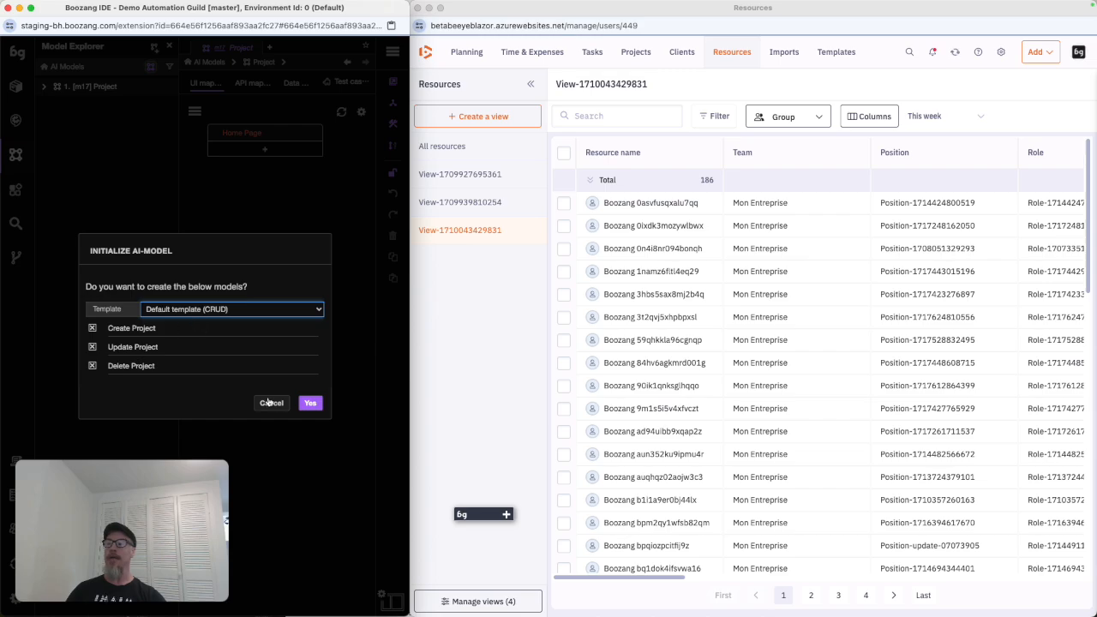
left_click(312, 405)
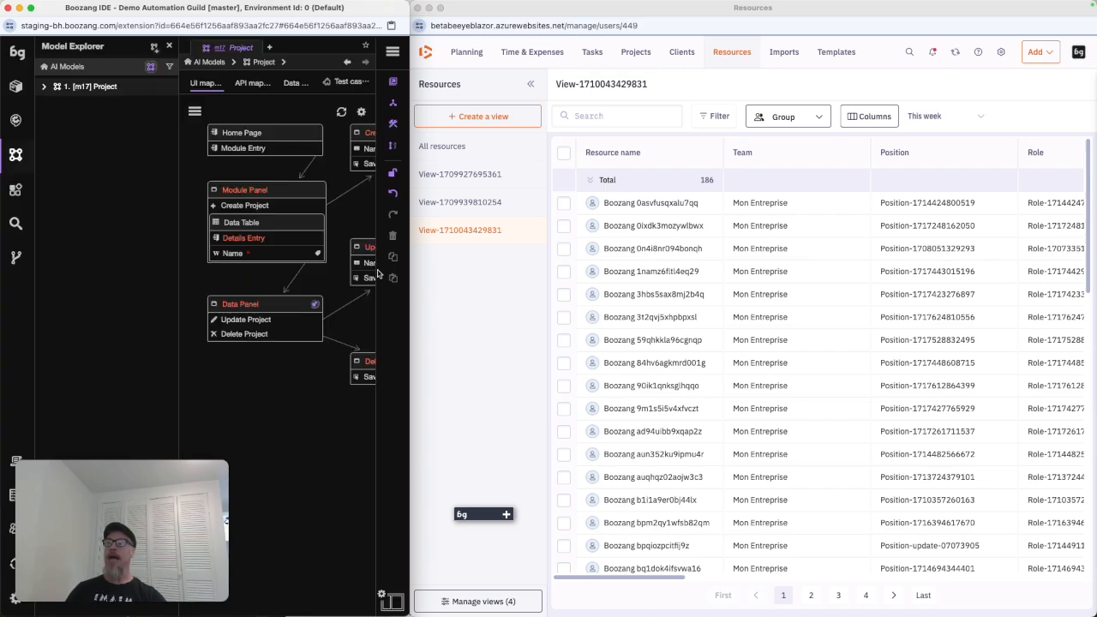
left_click(168, 47)
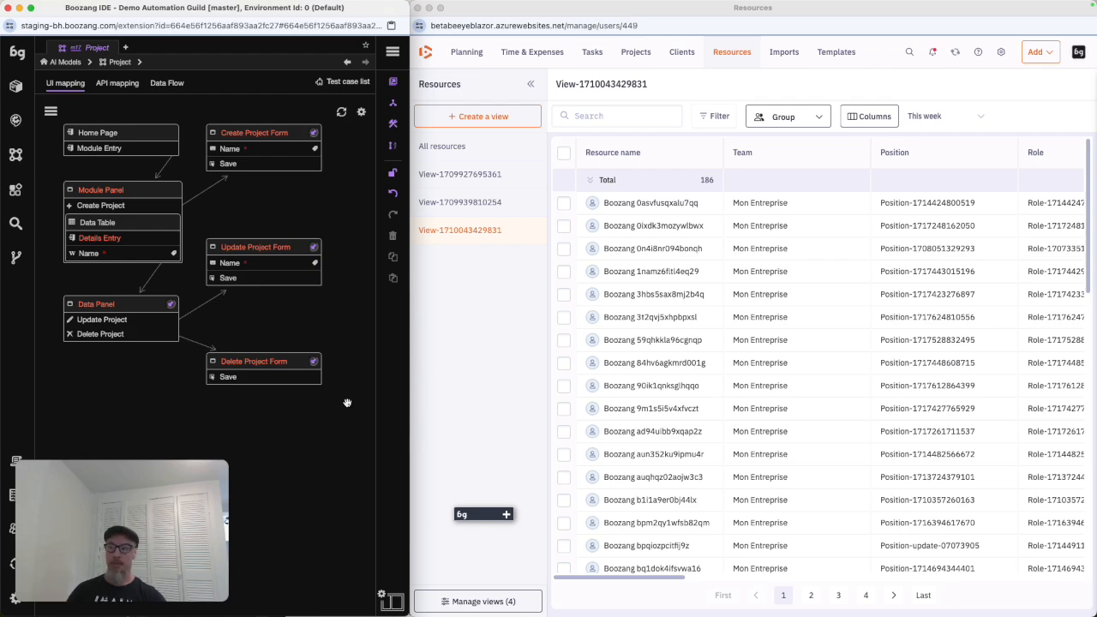
- Replace the Module Entry's main step element with the Projects link in the application's navigation
double_click(99, 147)
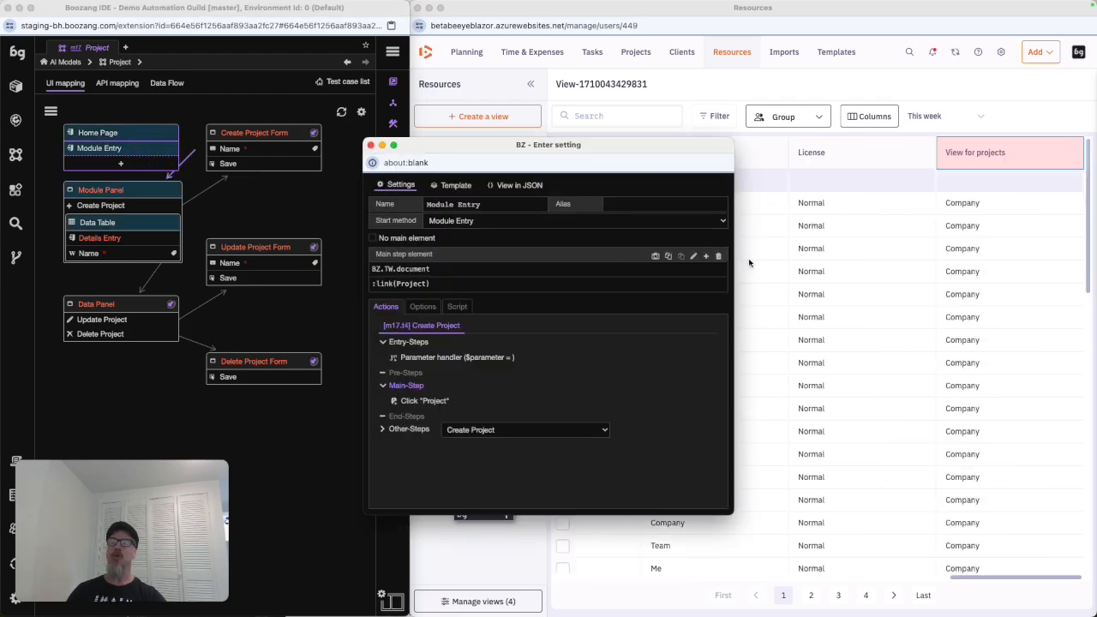
left_click(718, 255)
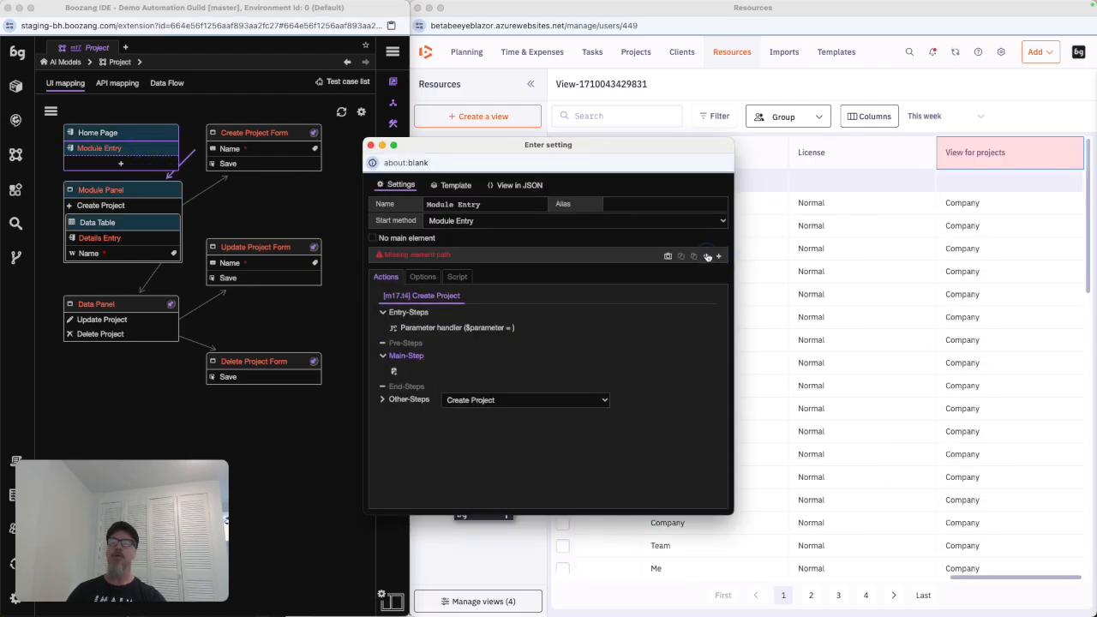
left_click(706, 256)
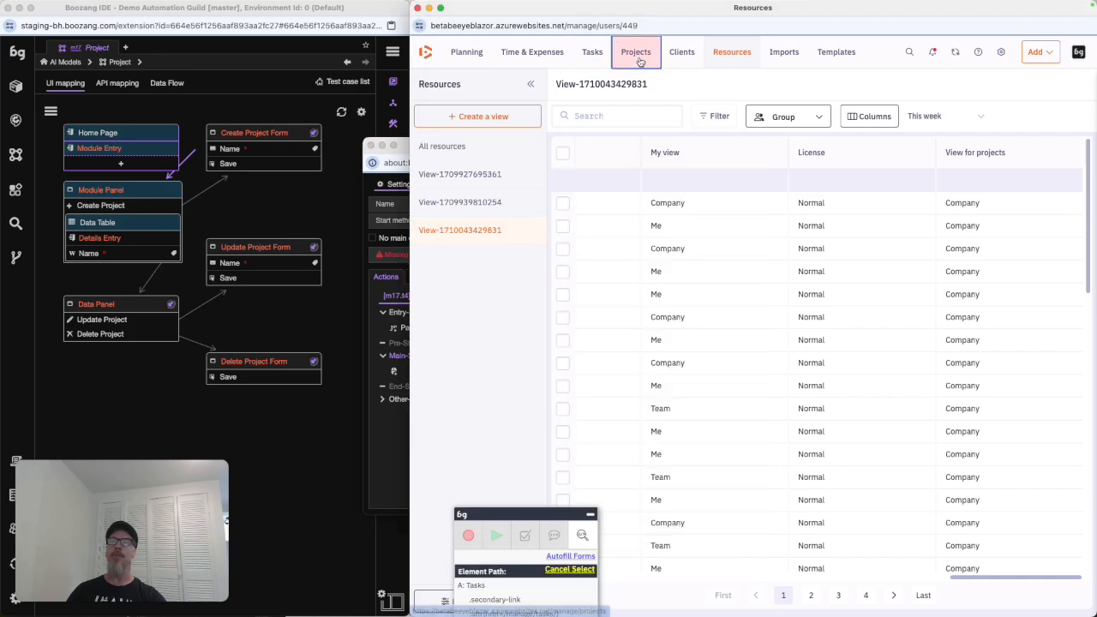
left_click(638, 57)
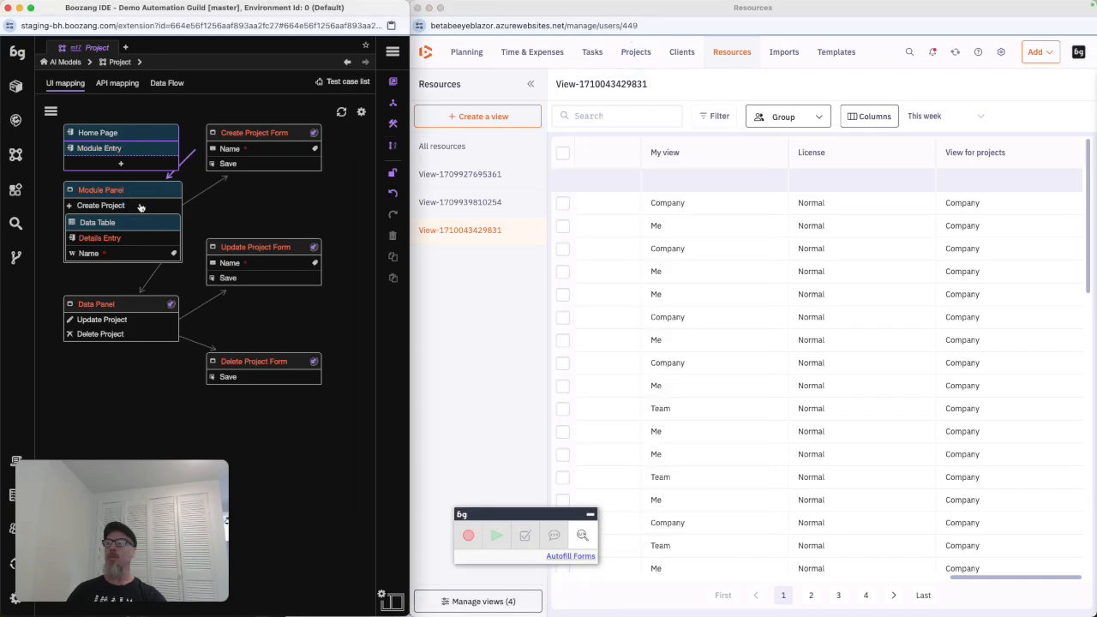
- Record a pre-step for the Create Project operation that clicks the application's Add button
left_click(1053, 56)
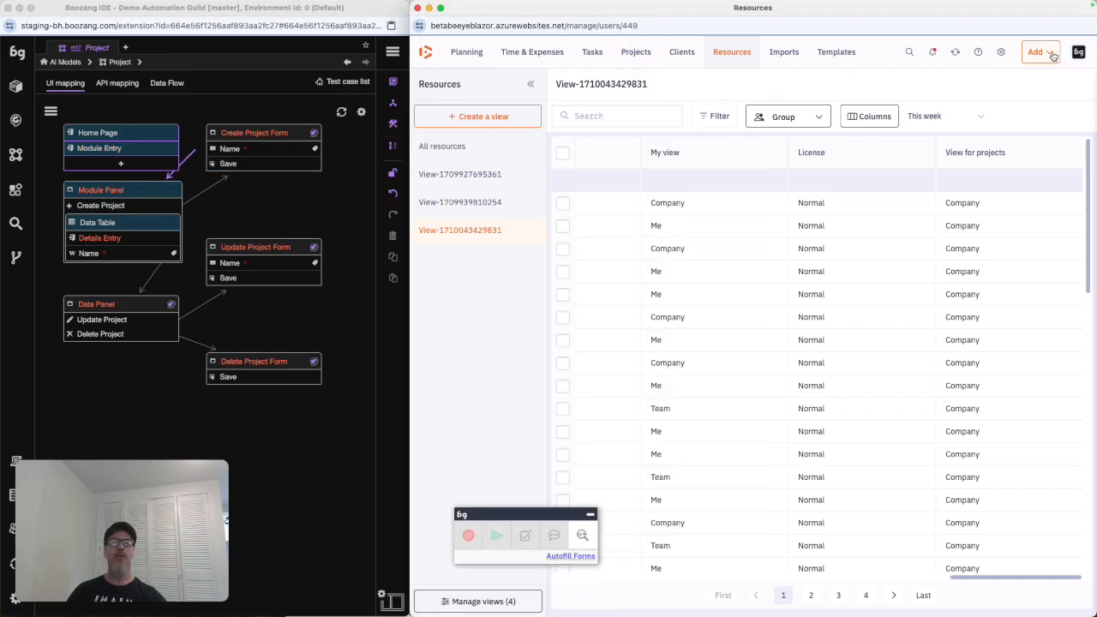
left_click(1053, 55)
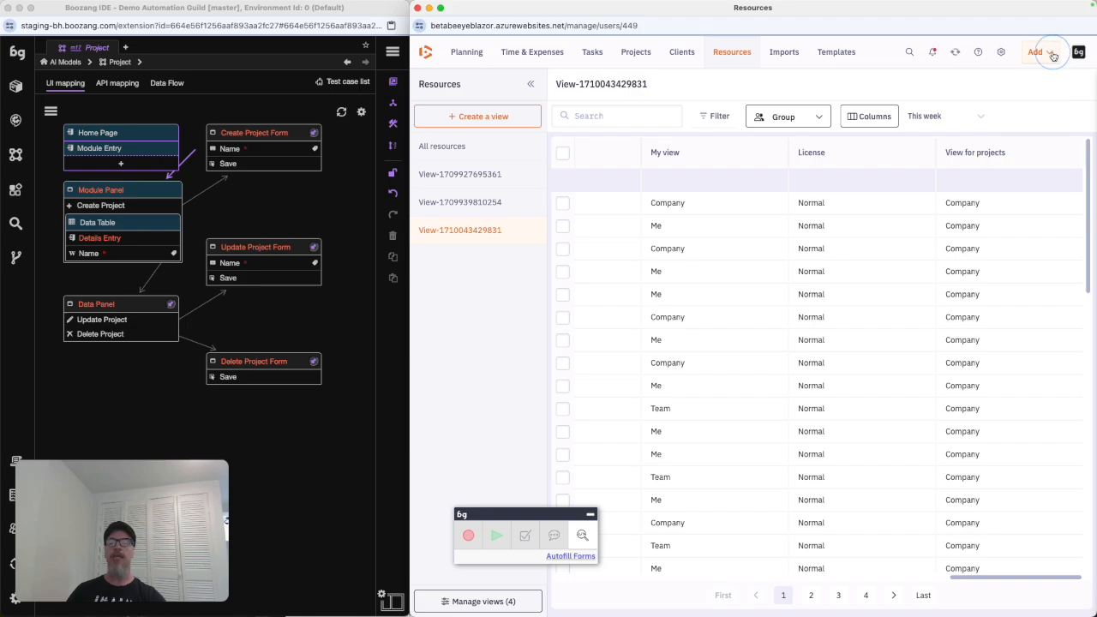
left_click(135, 204)
left_click(138, 206)
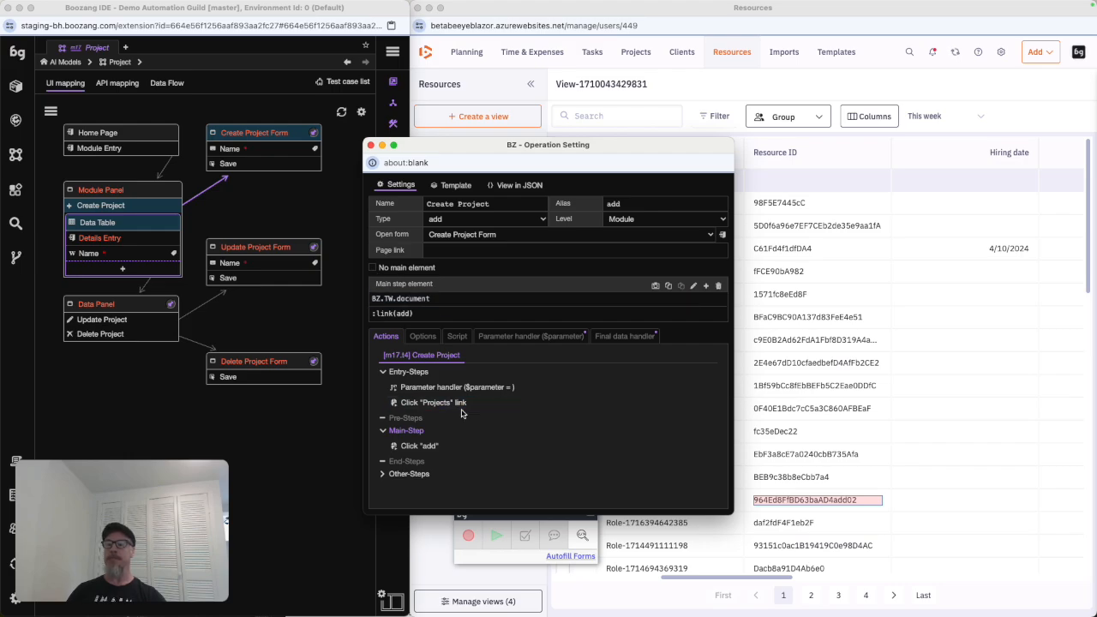
left_click(434, 420)
left_click(441, 343)
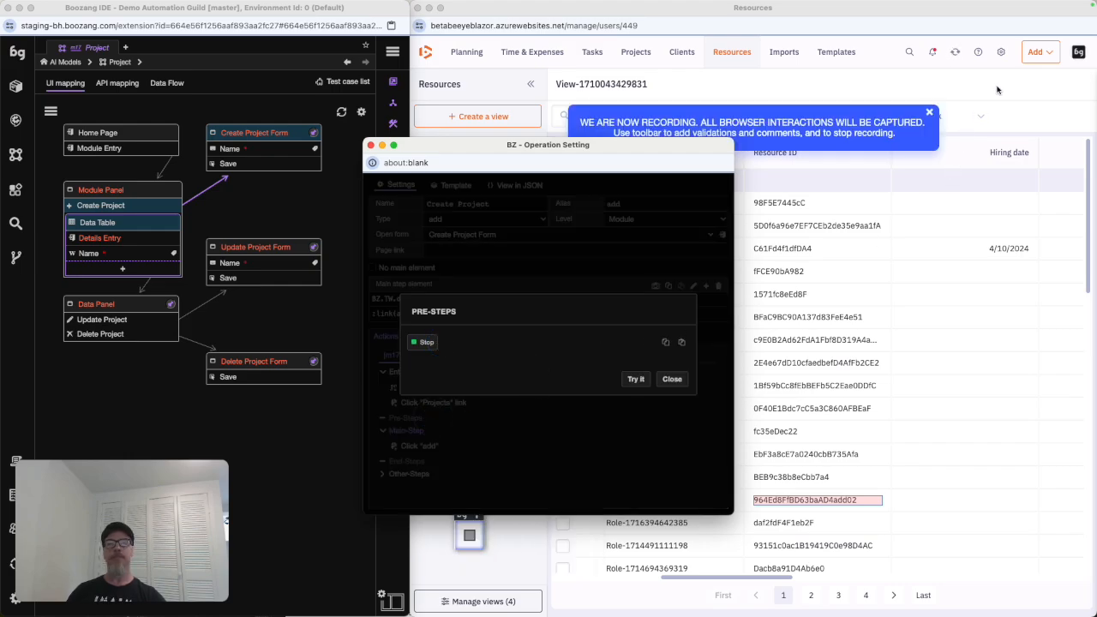
left_click(1037, 51)
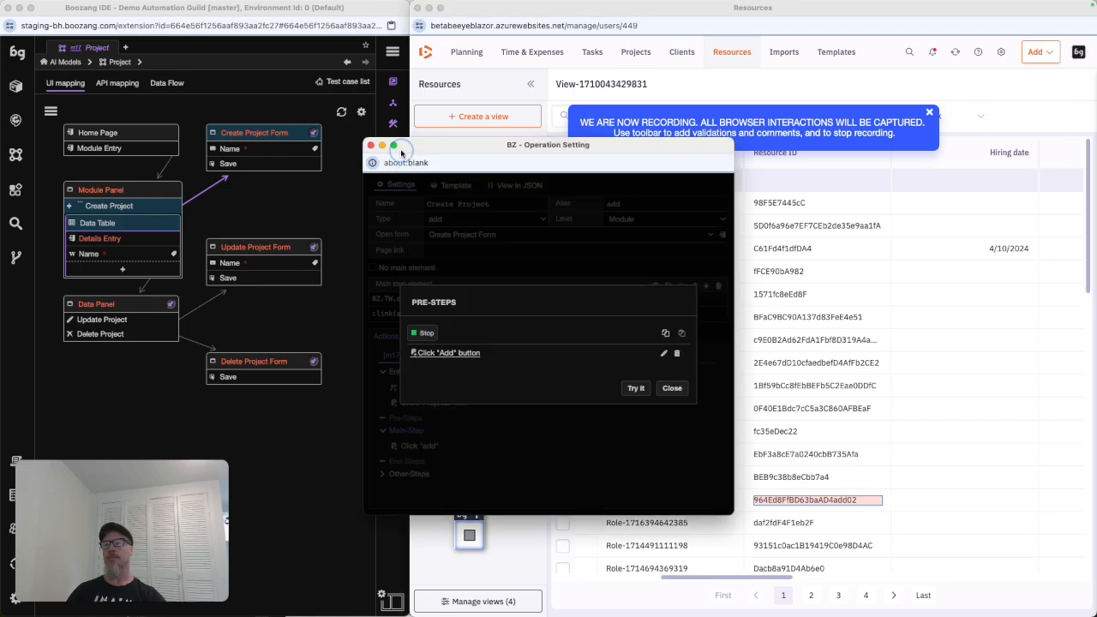
left_click(414, 334)
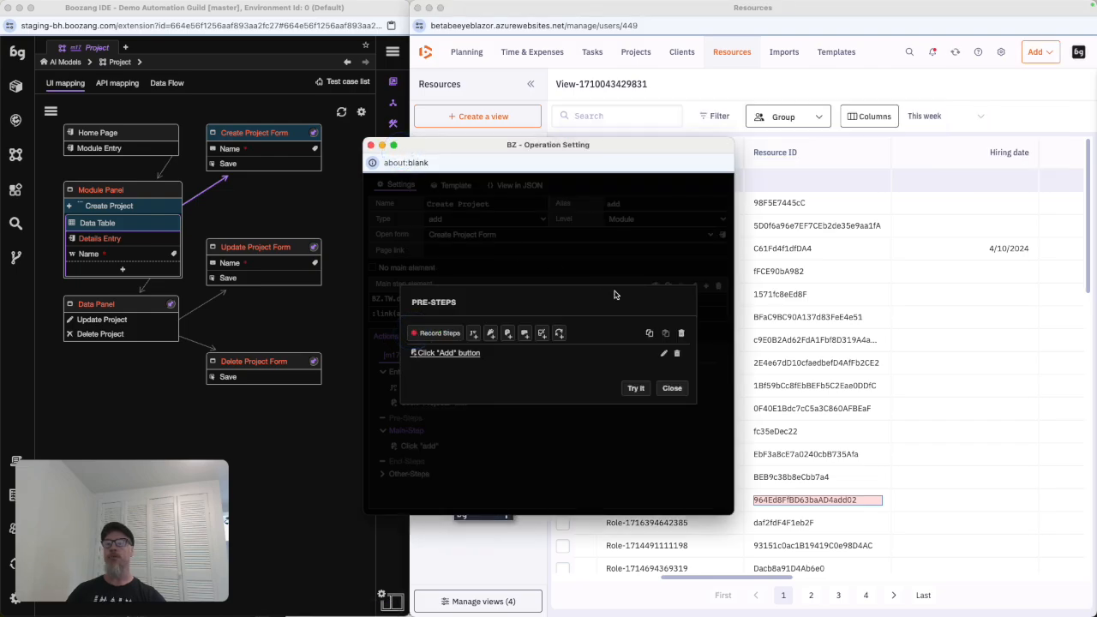
left_click(672, 388)
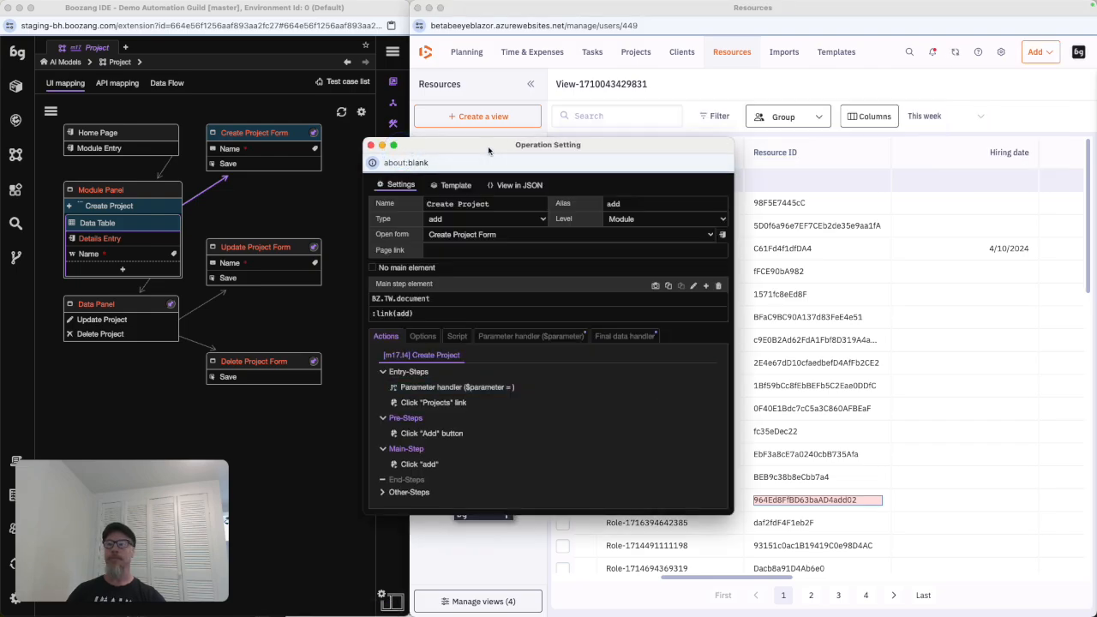
- Run the Add pre-step and replace the Create Project operation's main step element with the Project link in the opened list
left_click_drag(490, 150, 212, 166)
left_click(177, 452)
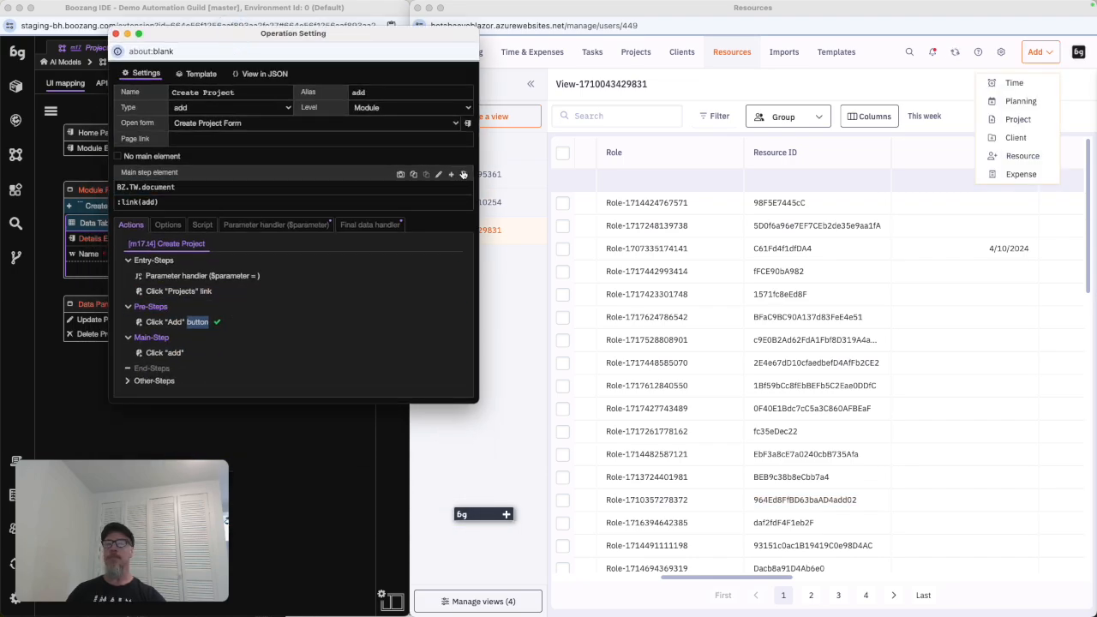
left_click(464, 174)
left_click(451, 173)
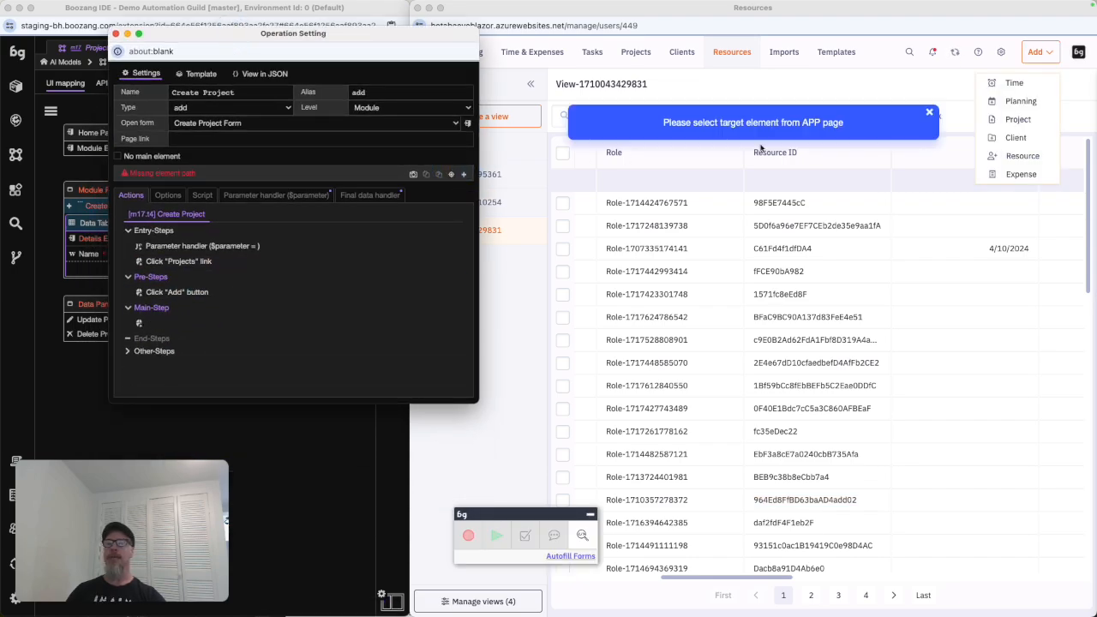
left_click(1018, 119)
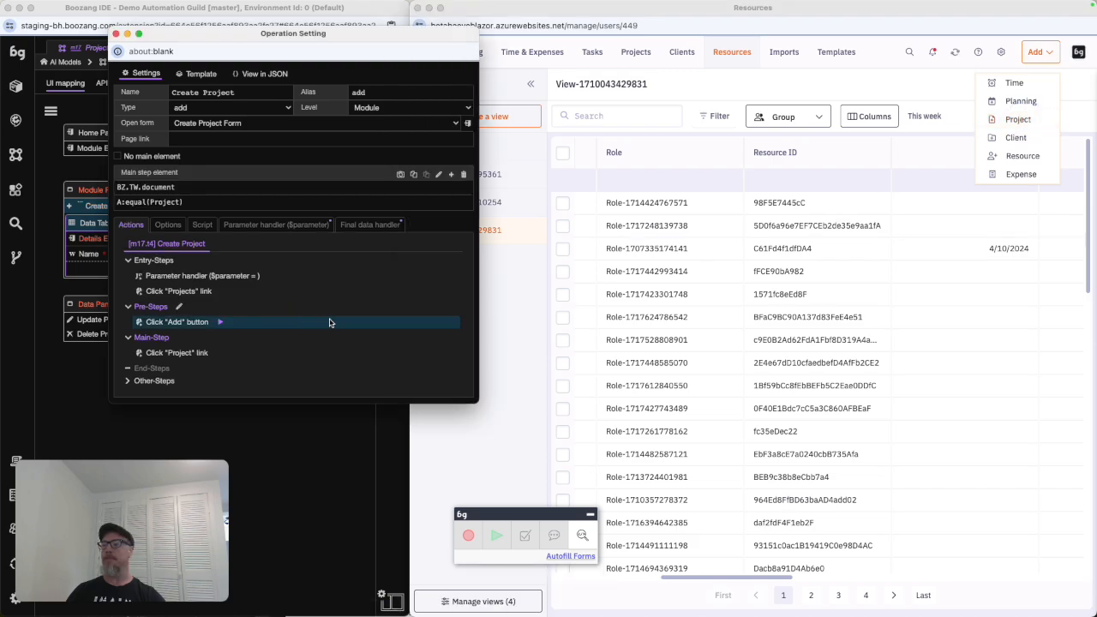
left_click(116, 35)
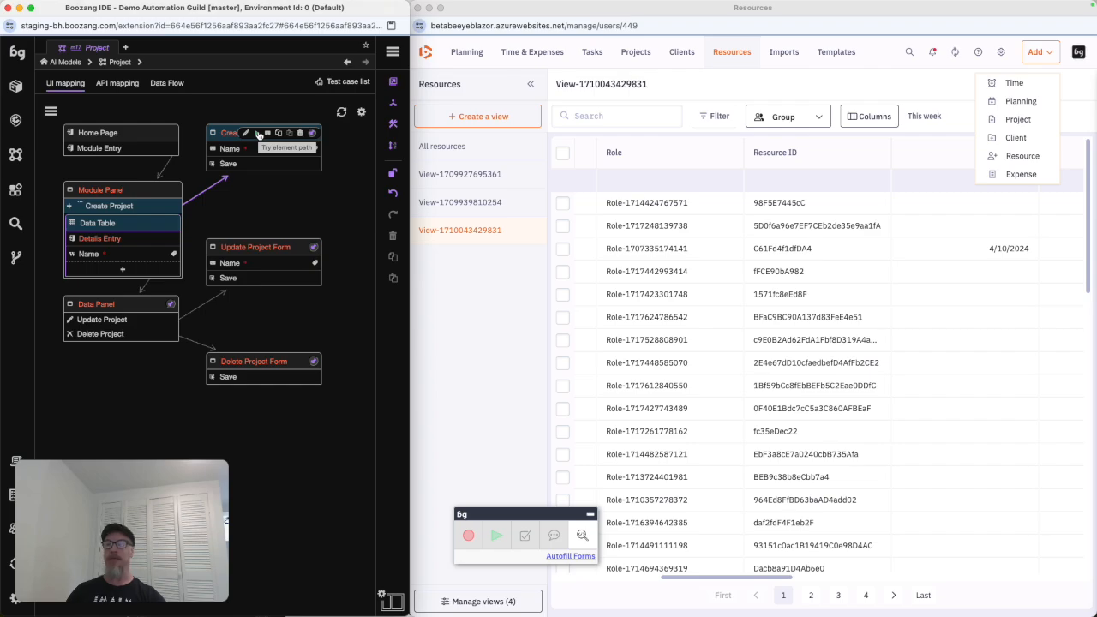
- Play the model through to the Create Project Form and batch-add the fields Start date, End date and Project category to it
left_click(258, 135)
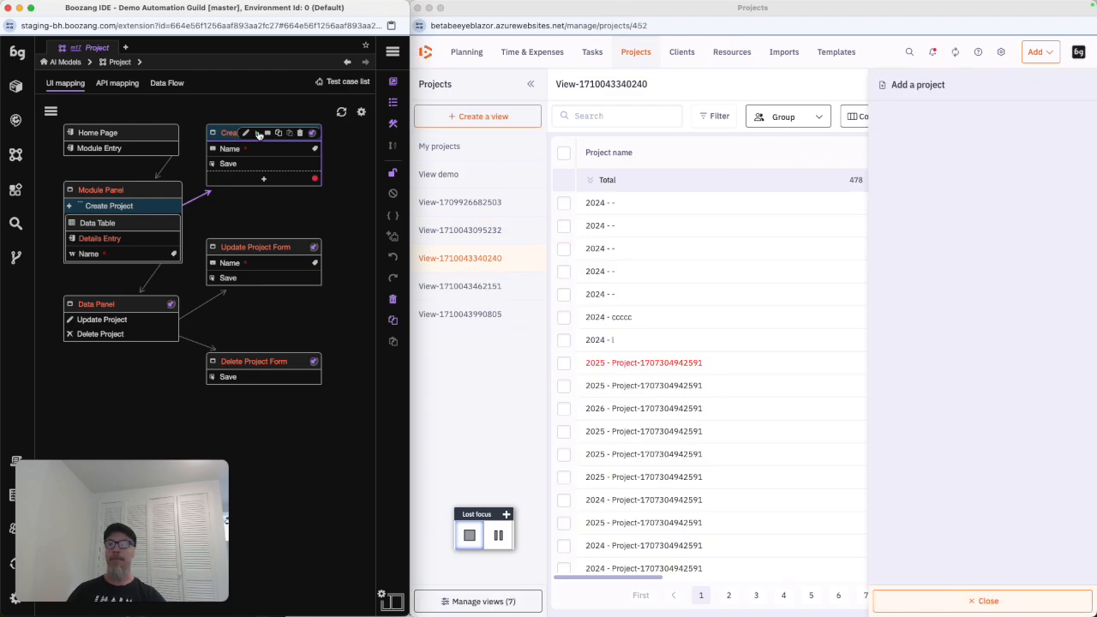
left_click(278, 149)
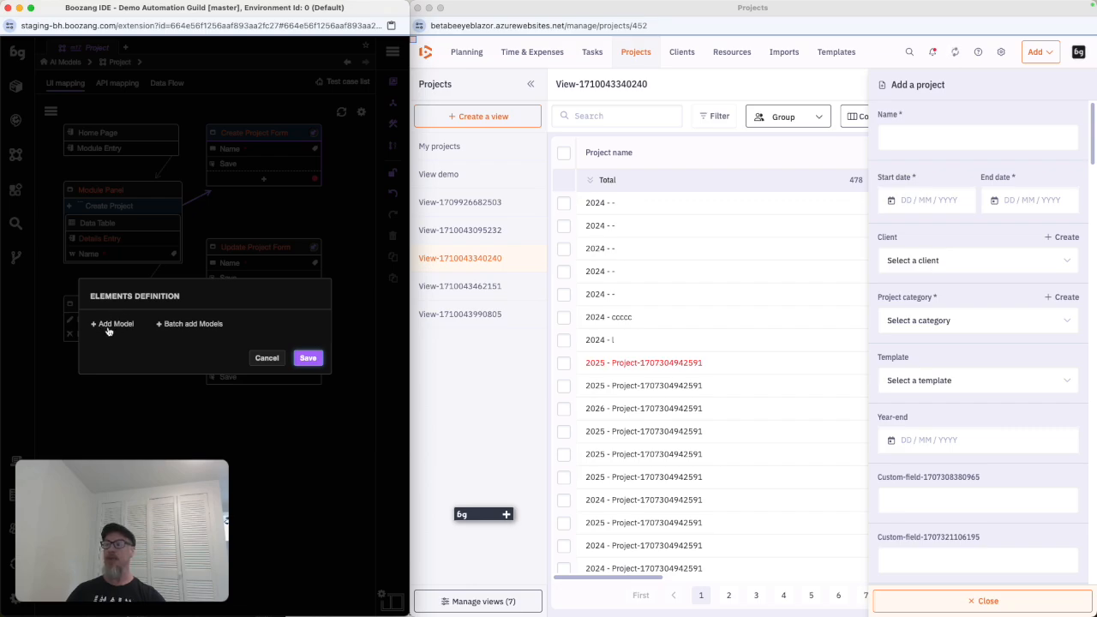
left_click(179, 324)
type("Start date End date Project category")
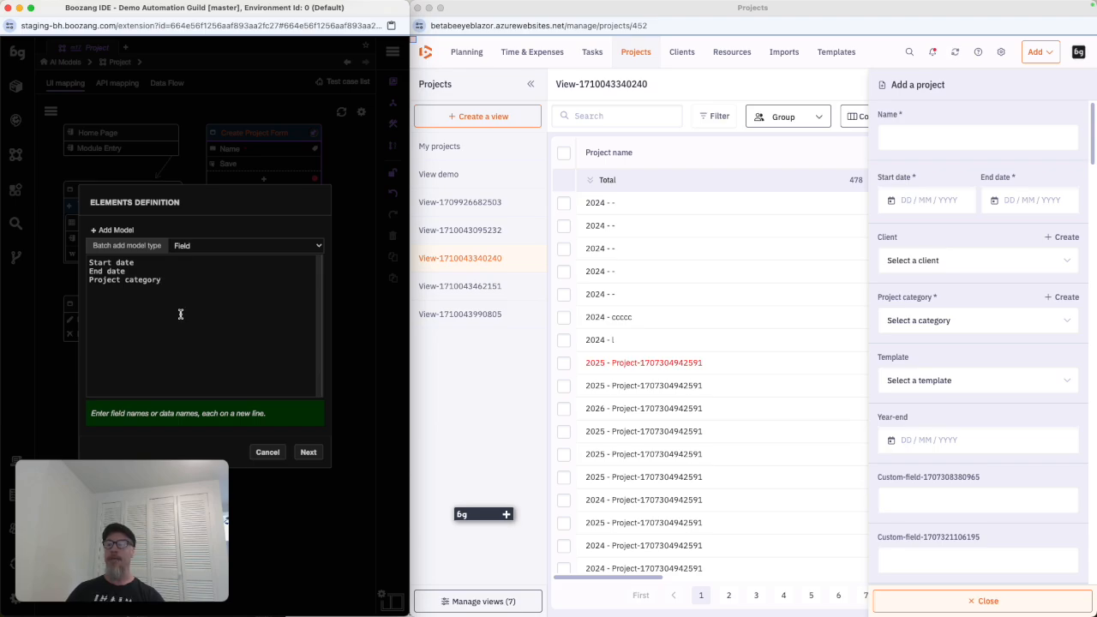
left_click(307, 452)
- Set the type of Start date and End date to Date and of Project category to Enum, and save the elements
left_click(124, 327)
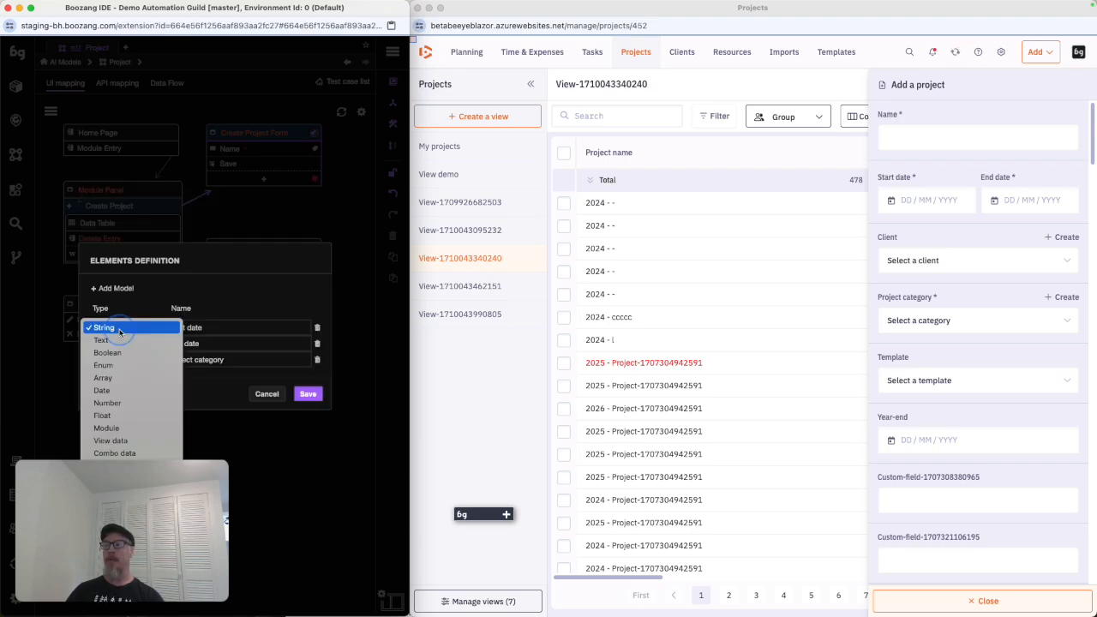
left_click(115, 390)
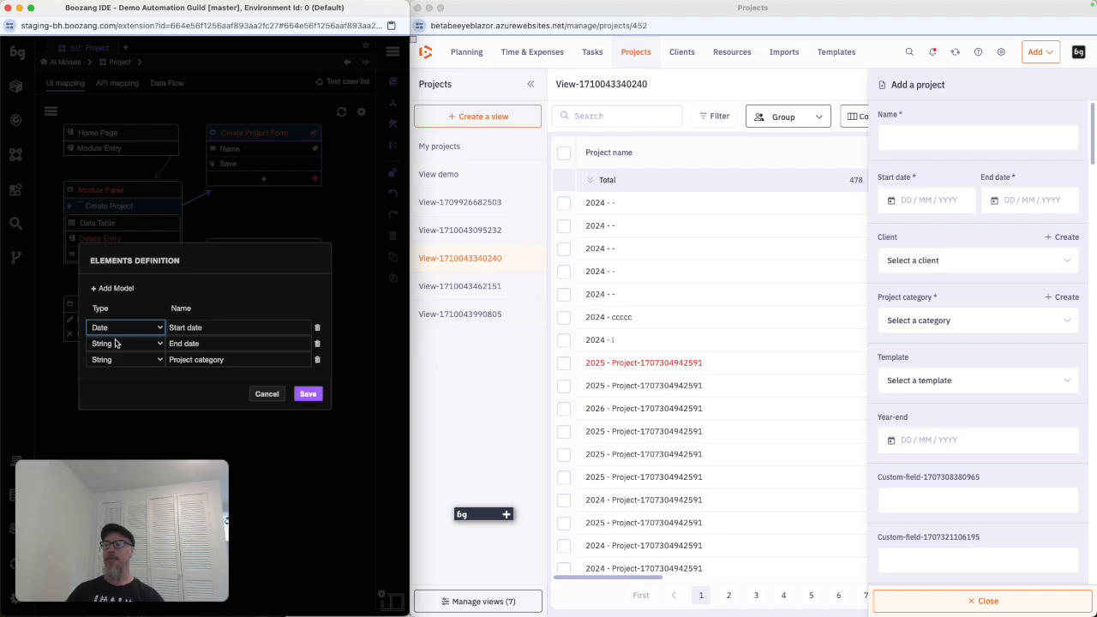
left_click(117, 343)
left_click(116, 406)
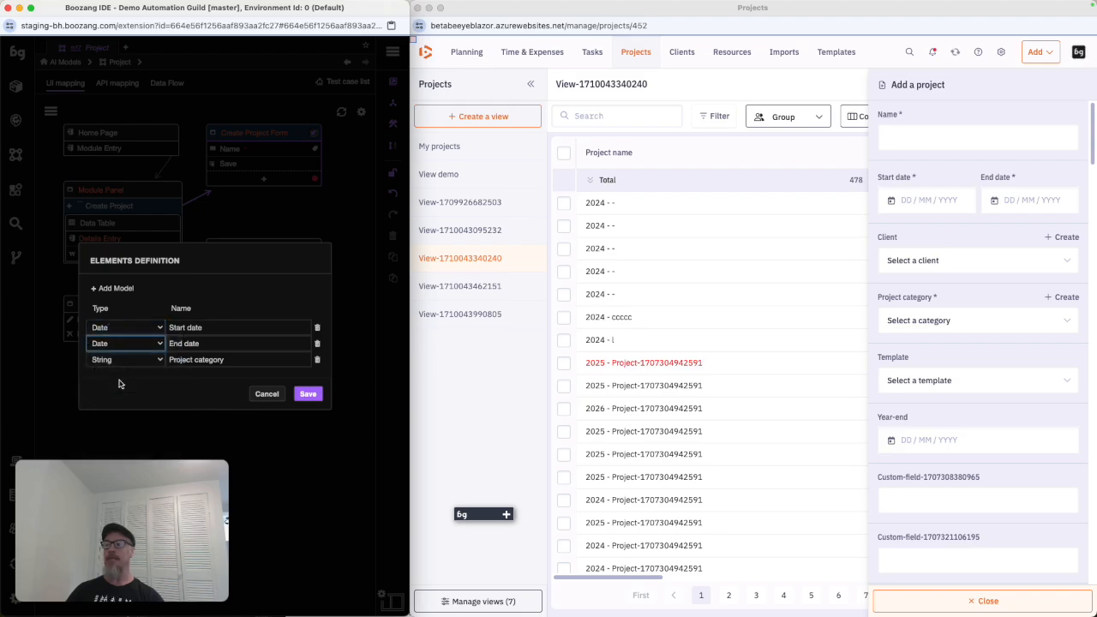
left_click(121, 359)
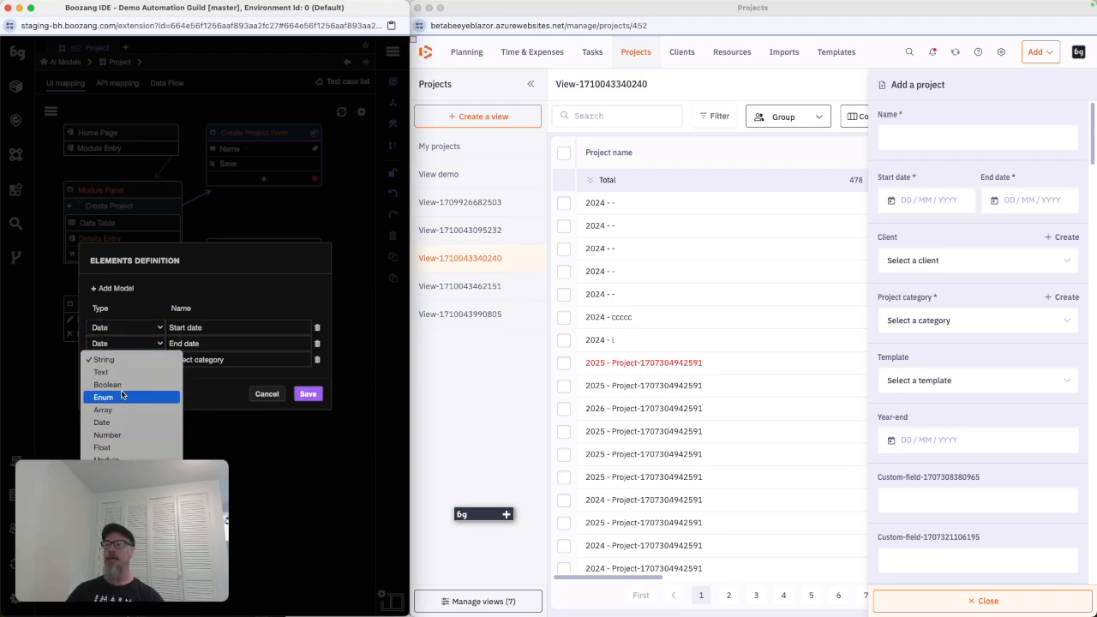
left_click(122, 396)
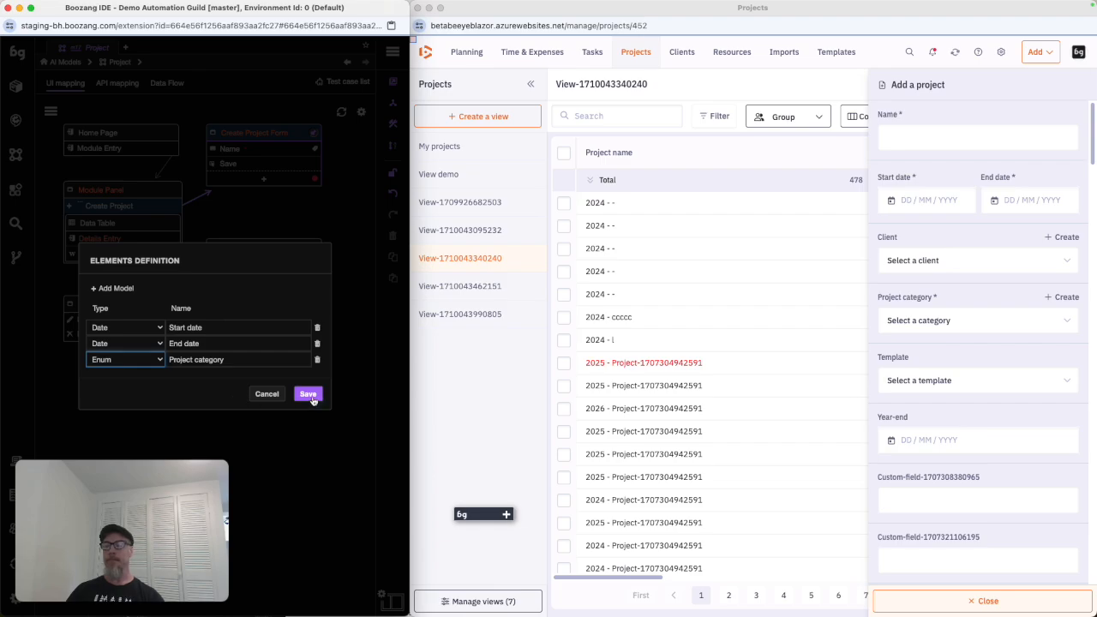
left_click(308, 394)
- Change the Start date field's main step element to :setDate(Start date) in the Create Project Form
left_click(290, 163)
left_click(399, 185)
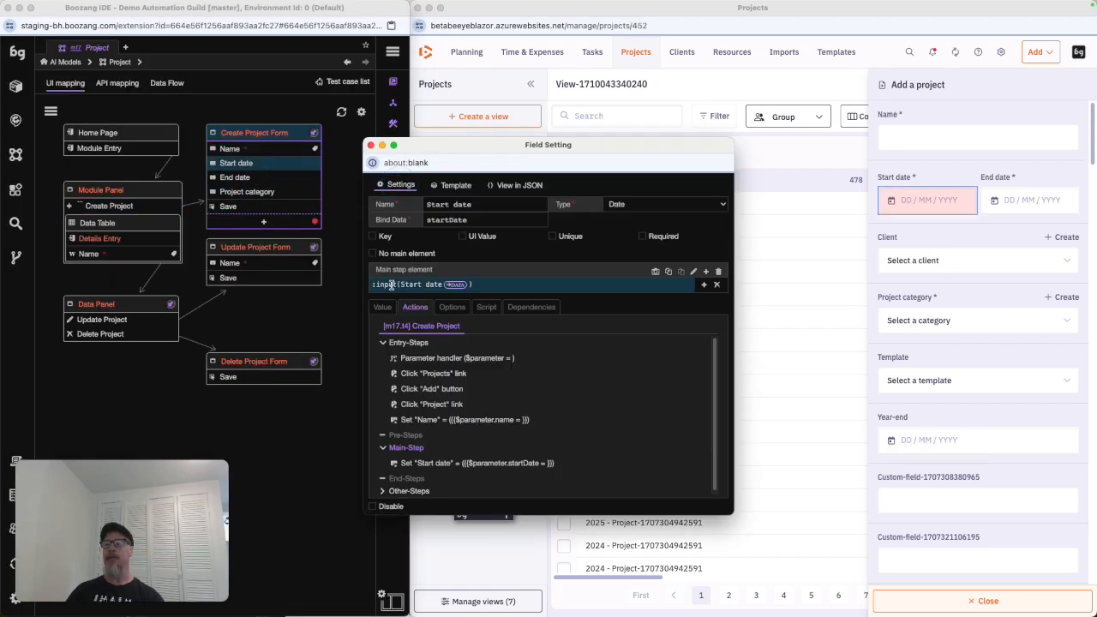
double_click(391, 284)
type("setDate")
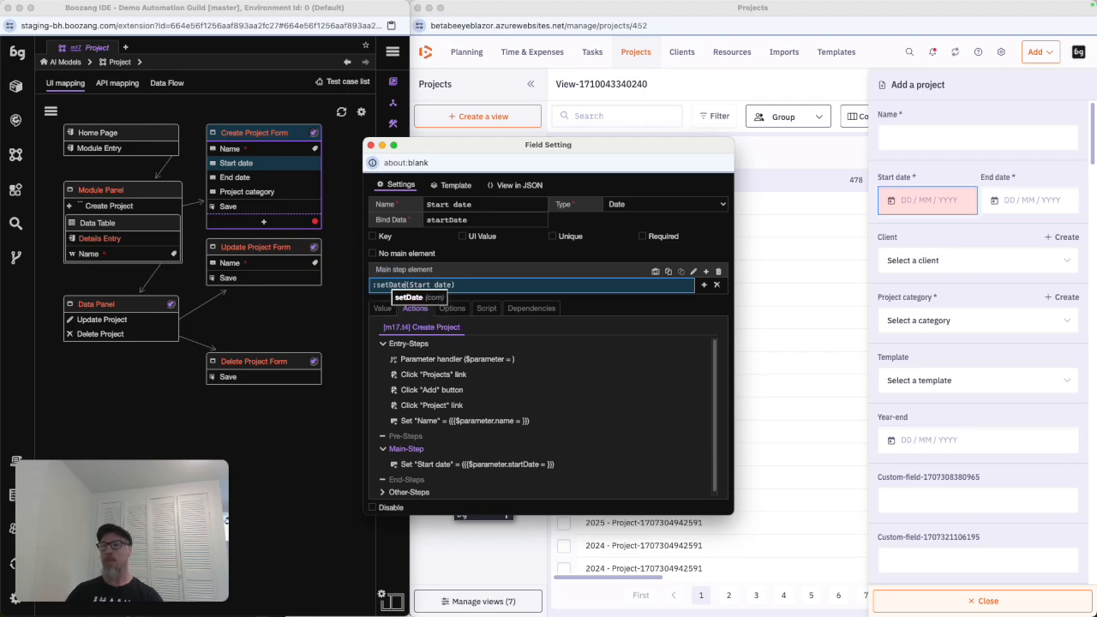
key("Return")
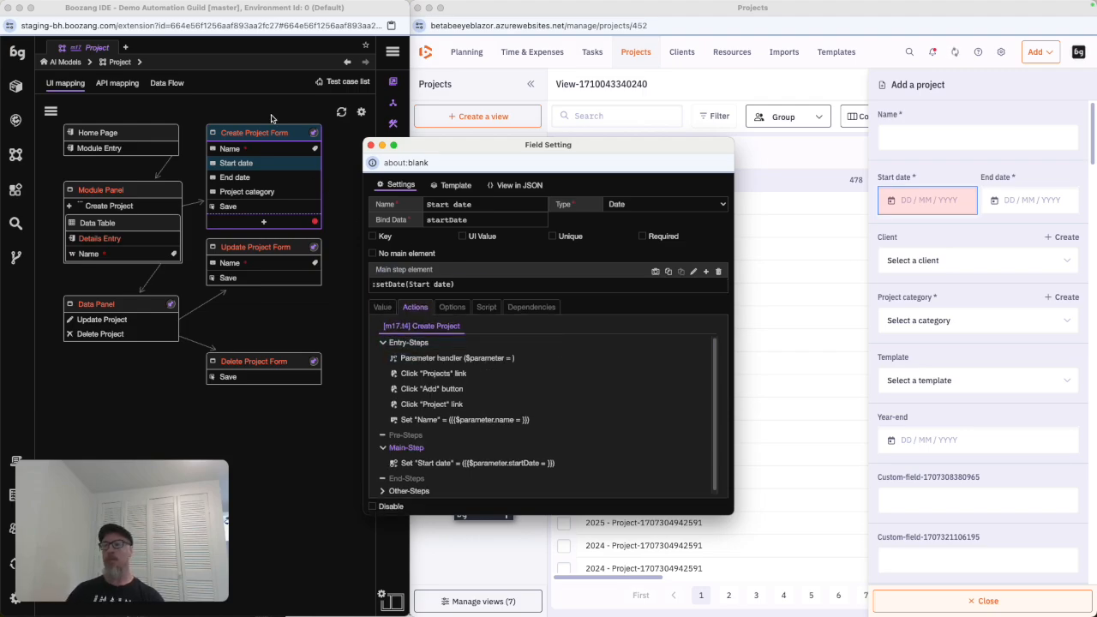
left_click(371, 145)
- Set the Start date field's input format to /{last-mon}/ in the Create Project Form
left_click(279, 177)
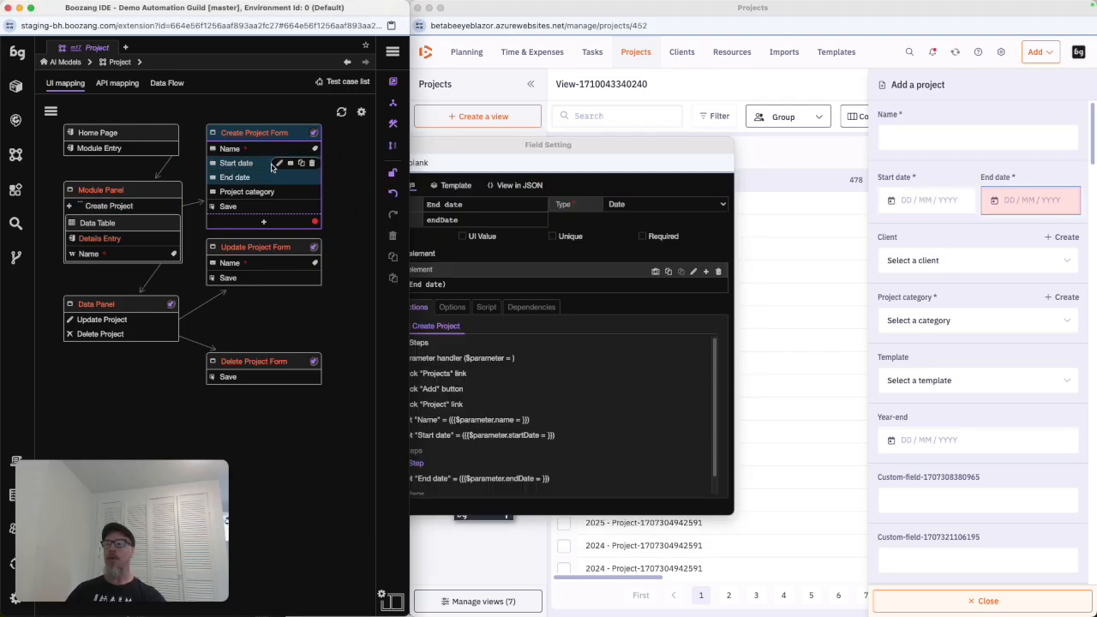
left_click(279, 164)
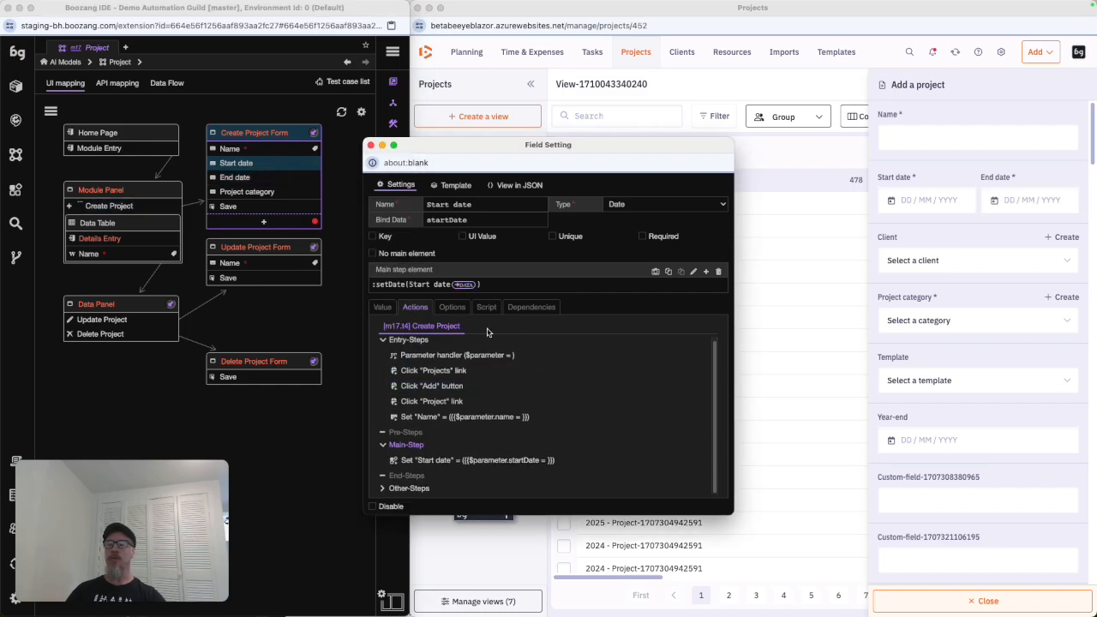
left_click(381, 307)
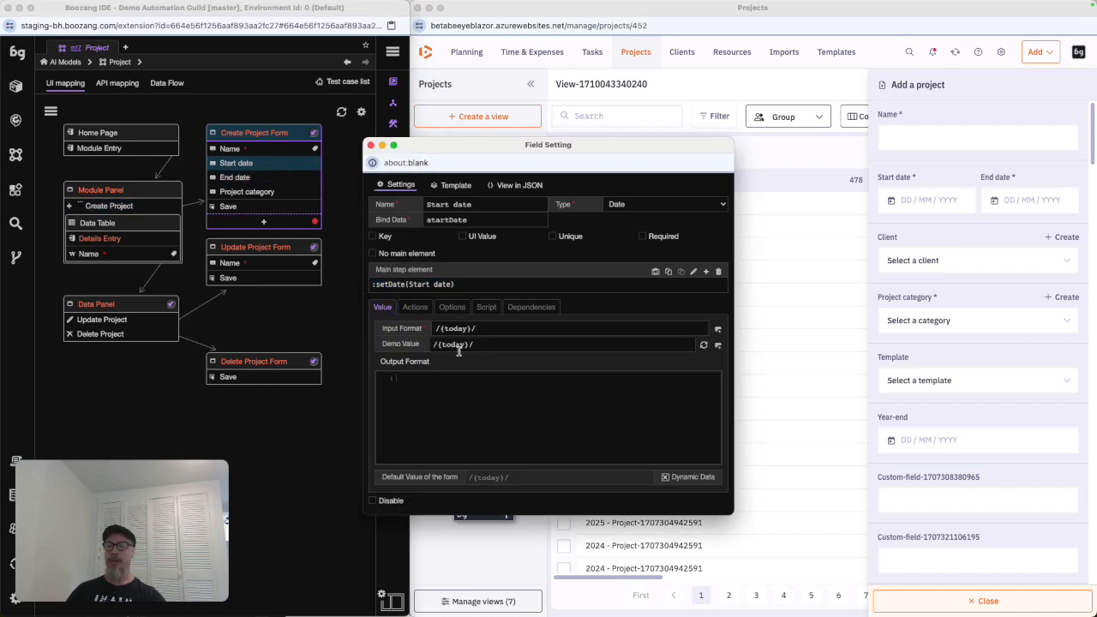
double_click(456, 329)
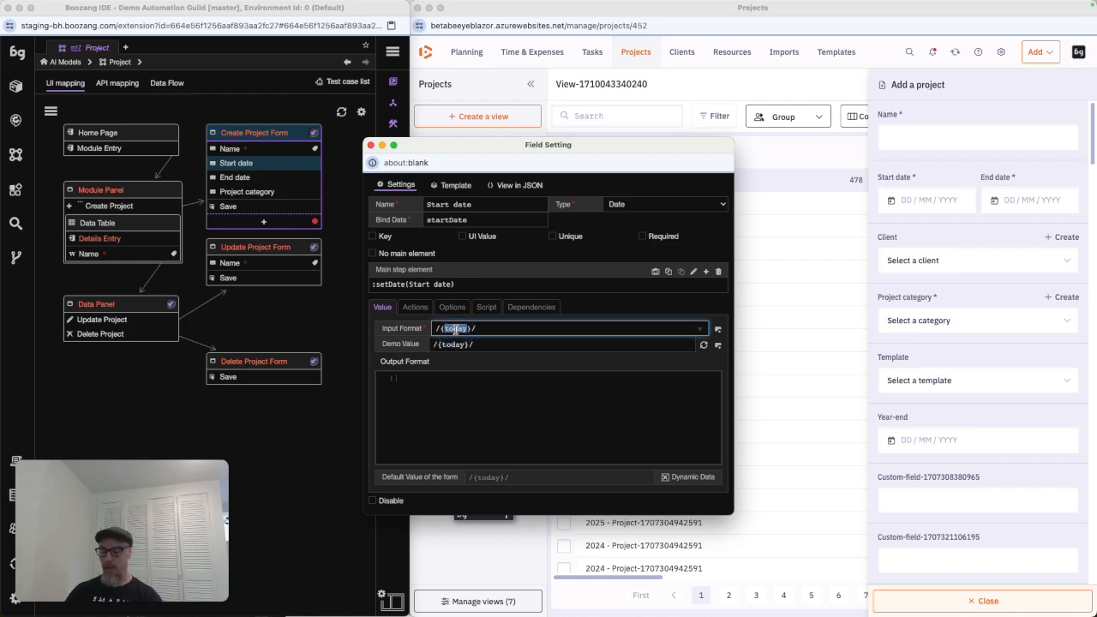
type("last-mon")
- Set the End date field's input format to /{next-mon}/ and close its field settings
triple_click(495, 328)
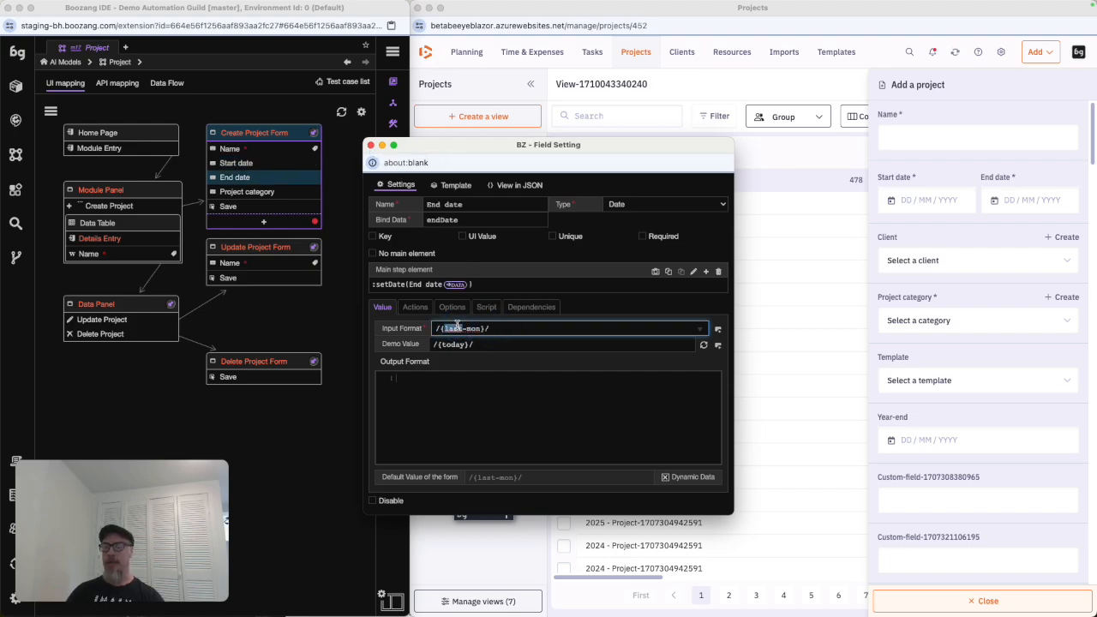
type("next")
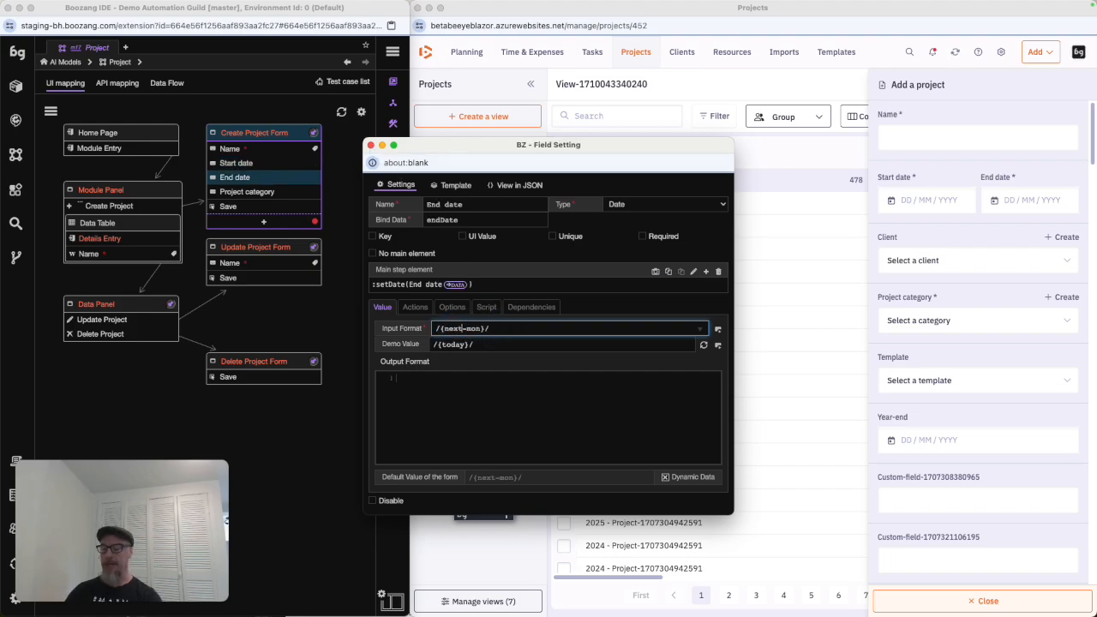
left_click(371, 146)
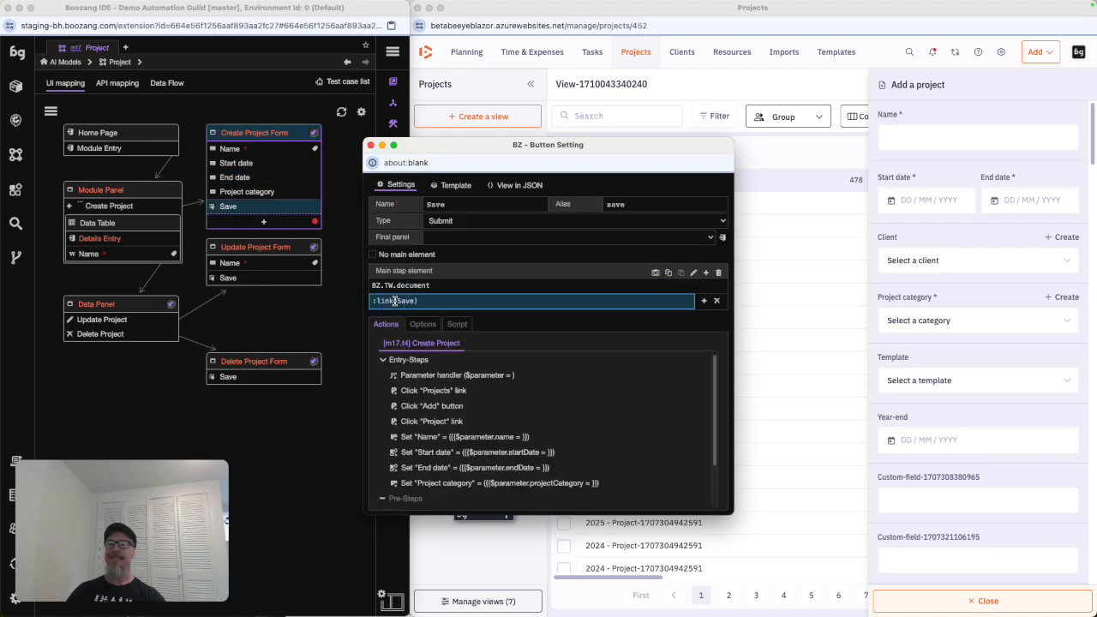
- Replace the main step element of the Create Project Form's Save button with the Add button of the Add a project form
left_click(395, 300)
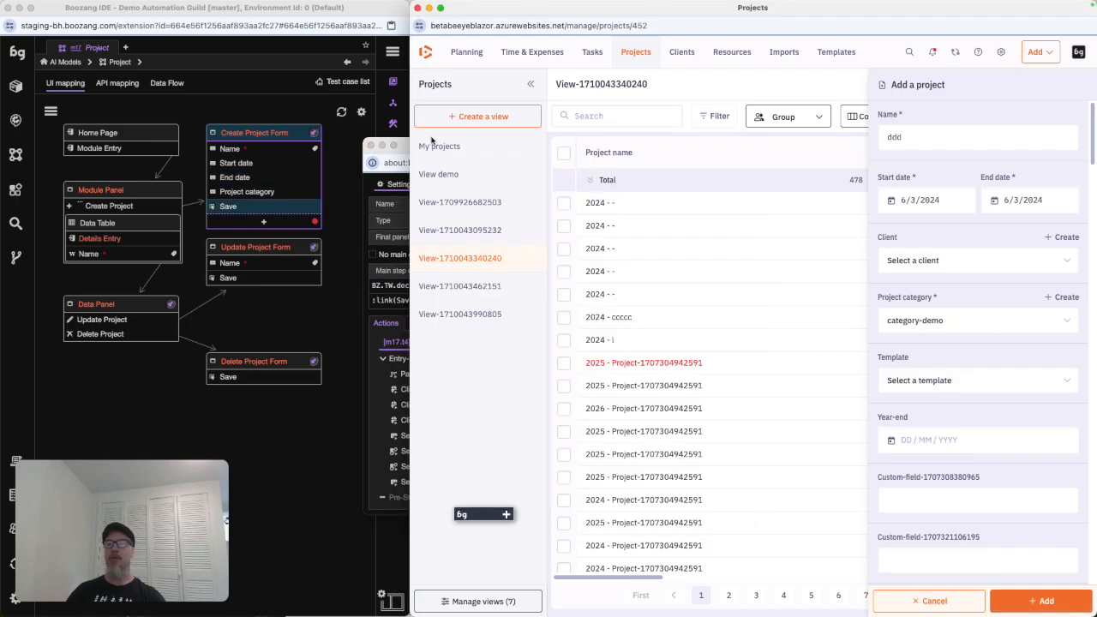
left_click_drag(403, 149, 323, 149)
left_click(641, 274)
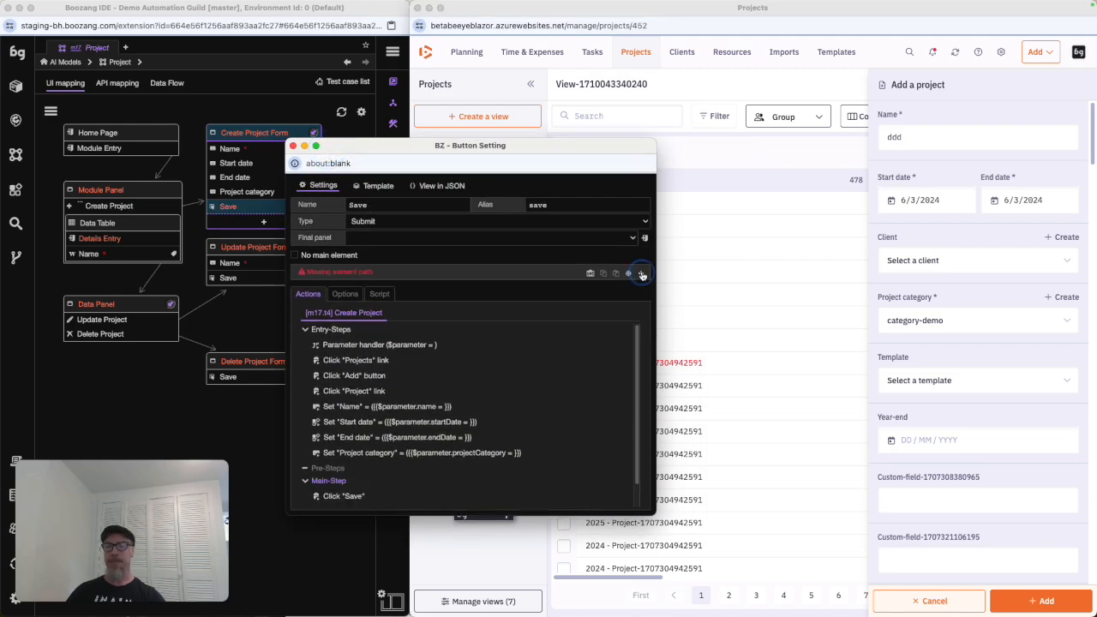
left_click(629, 274)
left_click(1037, 601)
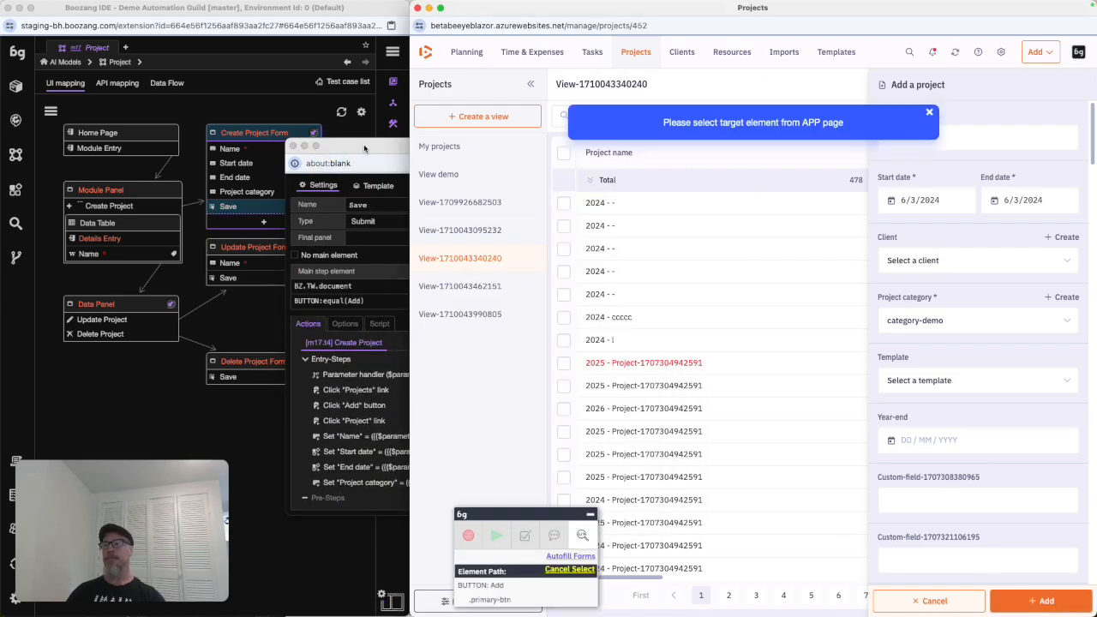
left_click(292, 144)
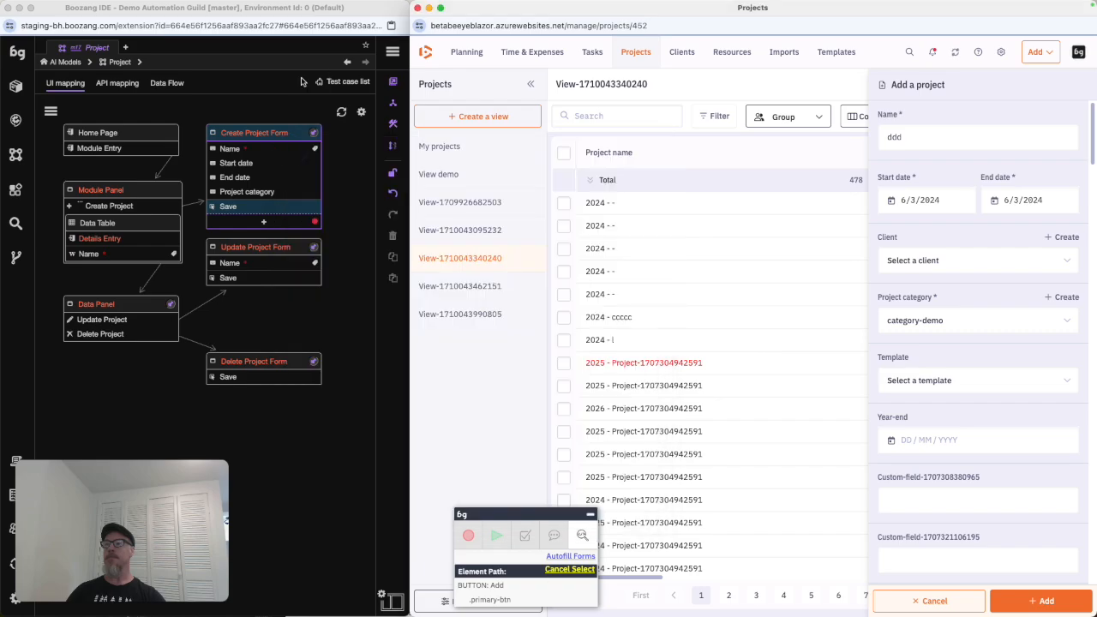
- Add a Create (Default) step with the Create Project operation after Start in the model's data flow
left_click(164, 82)
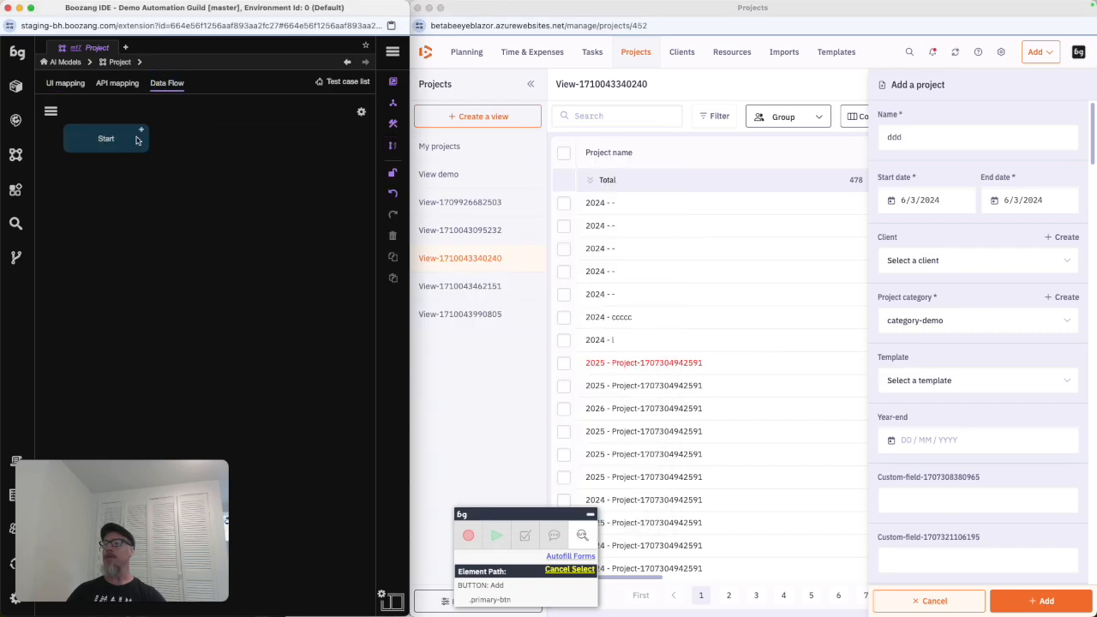
left_click(143, 132)
left_click(177, 322)
left_click(176, 339)
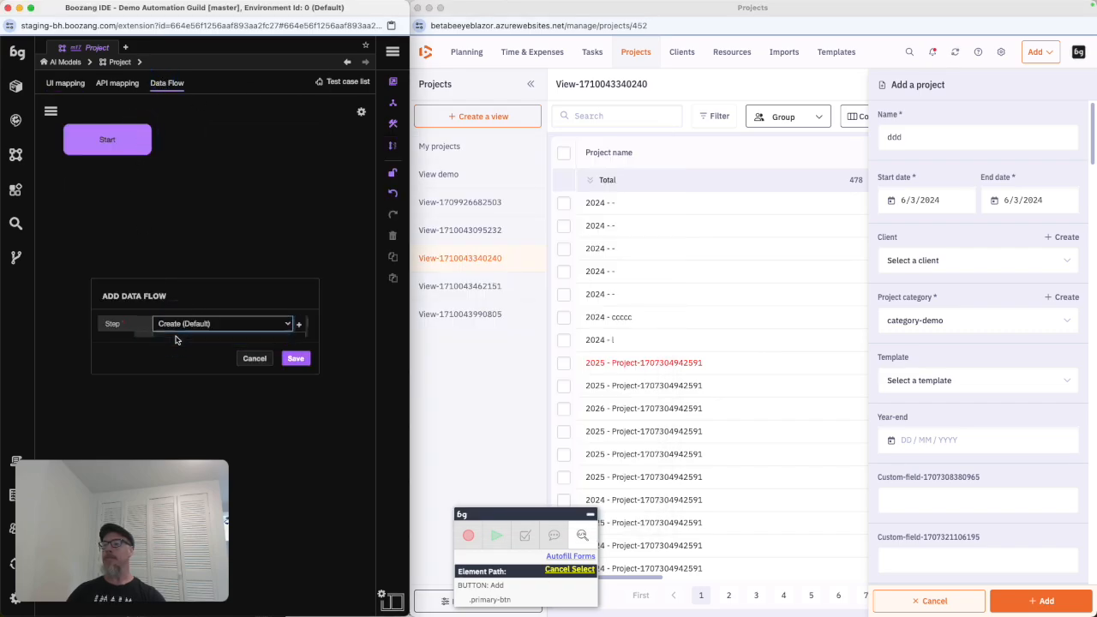
left_click(179, 334)
left_click(185, 345)
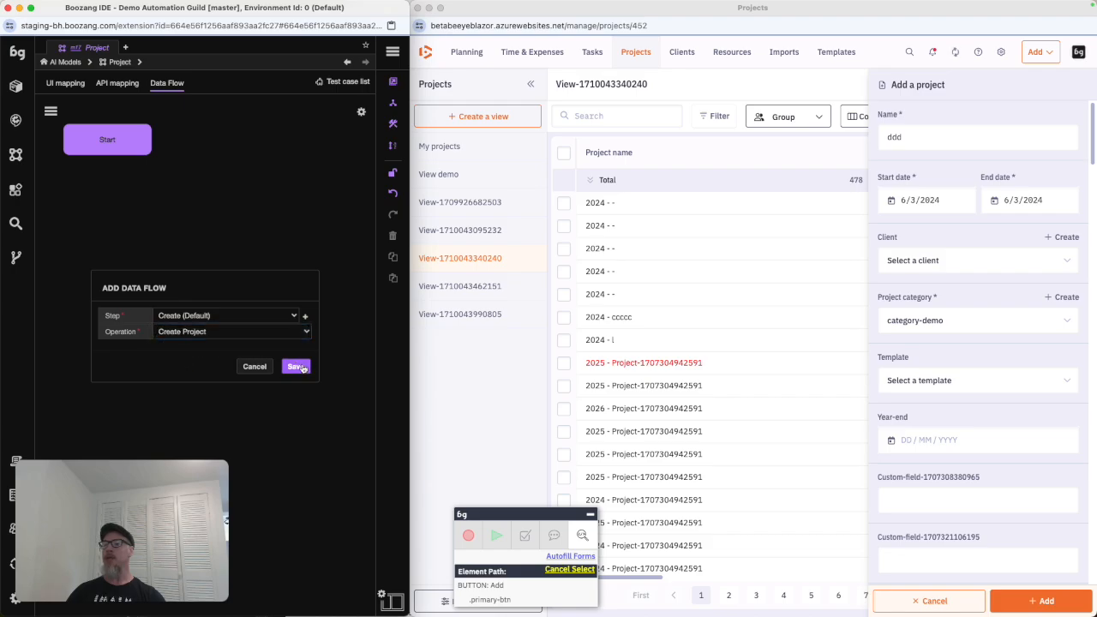
left_click(295, 366)
left_click(371, 145)
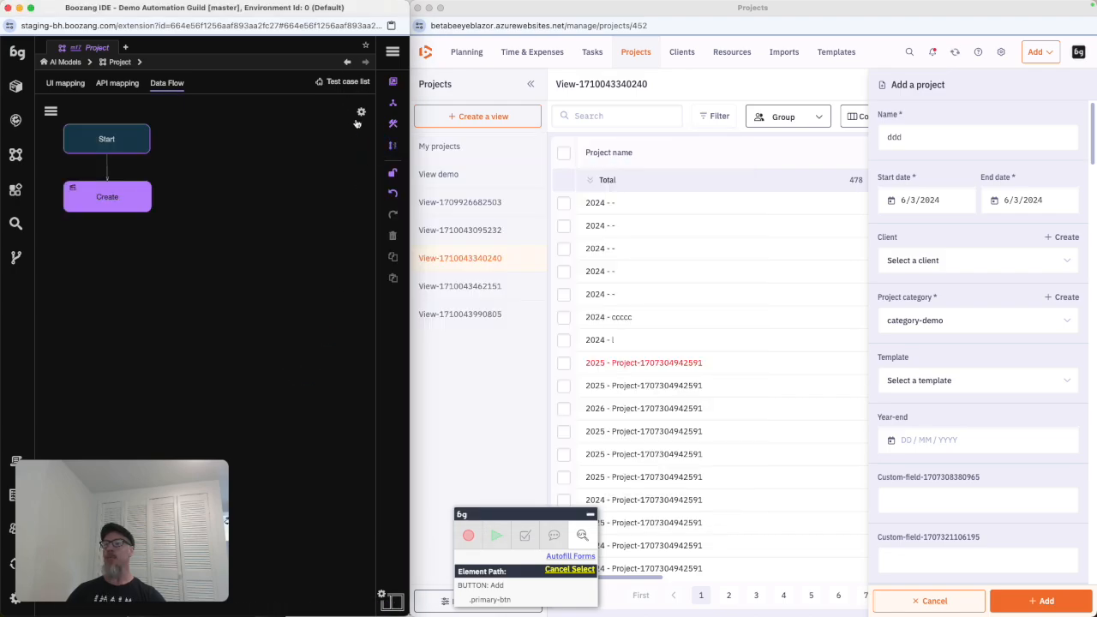
- Run the generated Add Project scenario test case and dismiss its result
left_click(347, 81)
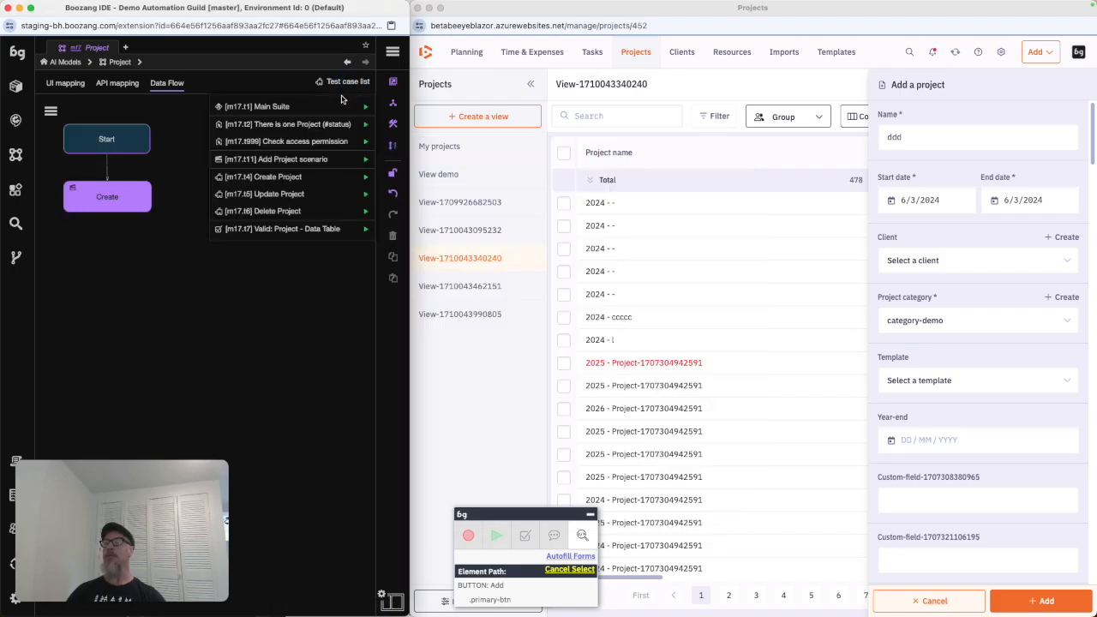
left_click(301, 161)
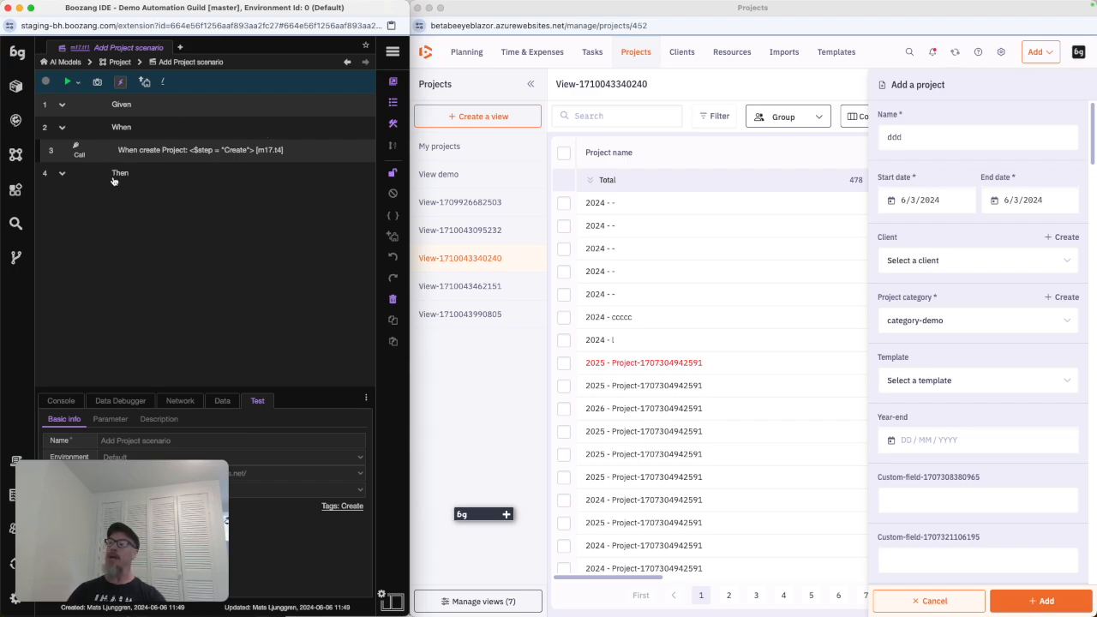
left_click(71, 83)
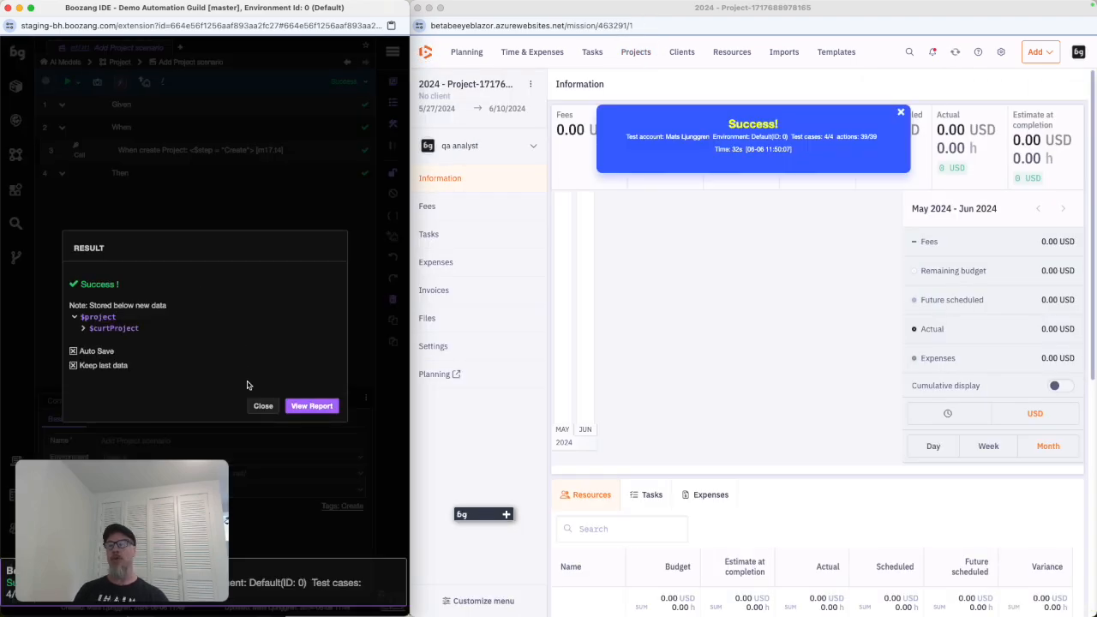
left_click(263, 406)
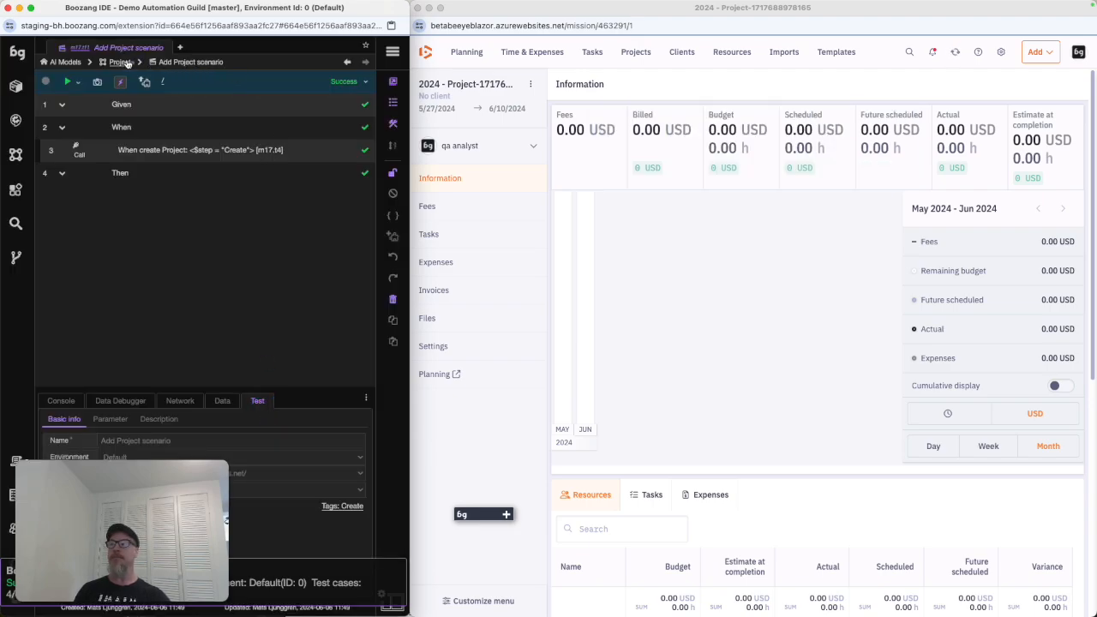
- Return to the Project model and, from the Projects page, record opening View demo as a pre-step of the Module Panel's Data Table
left_click(120, 62)
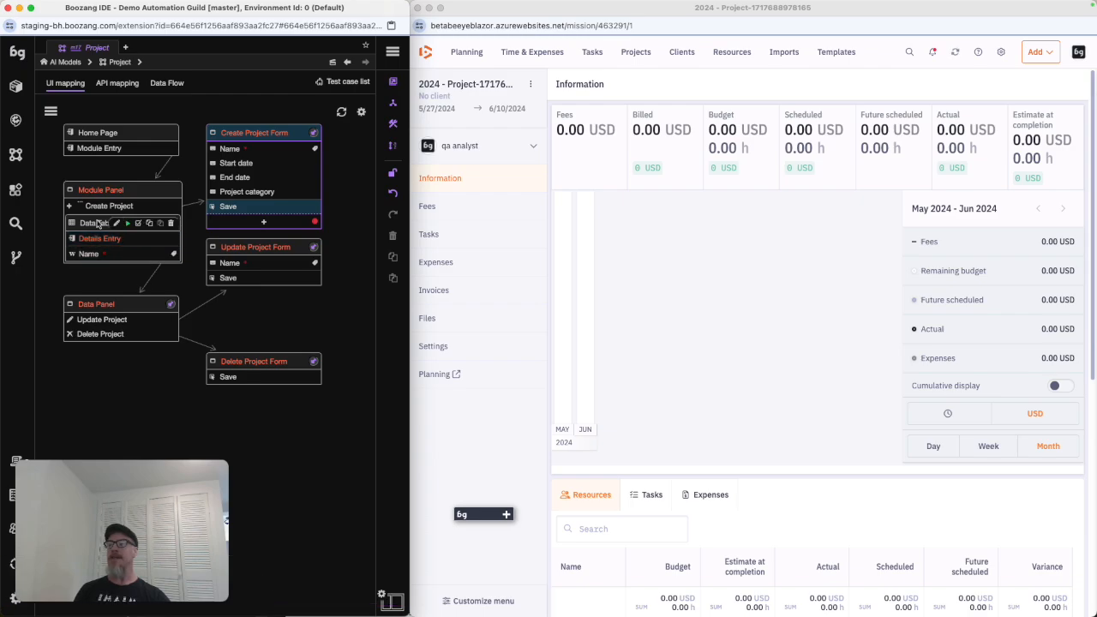
left_click(634, 51)
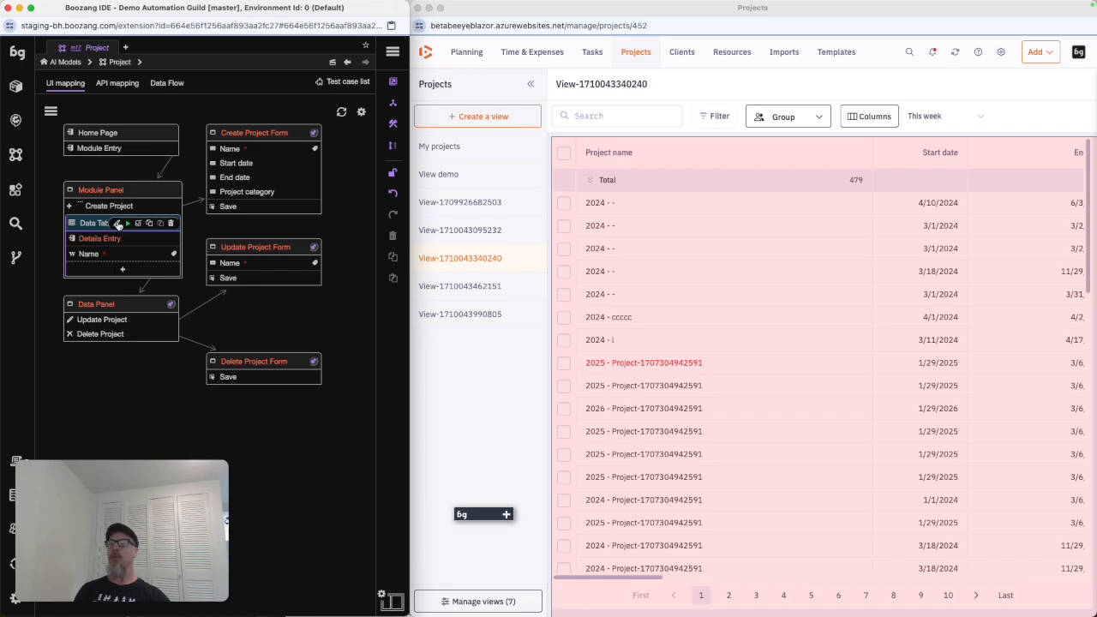
left_click(119, 224)
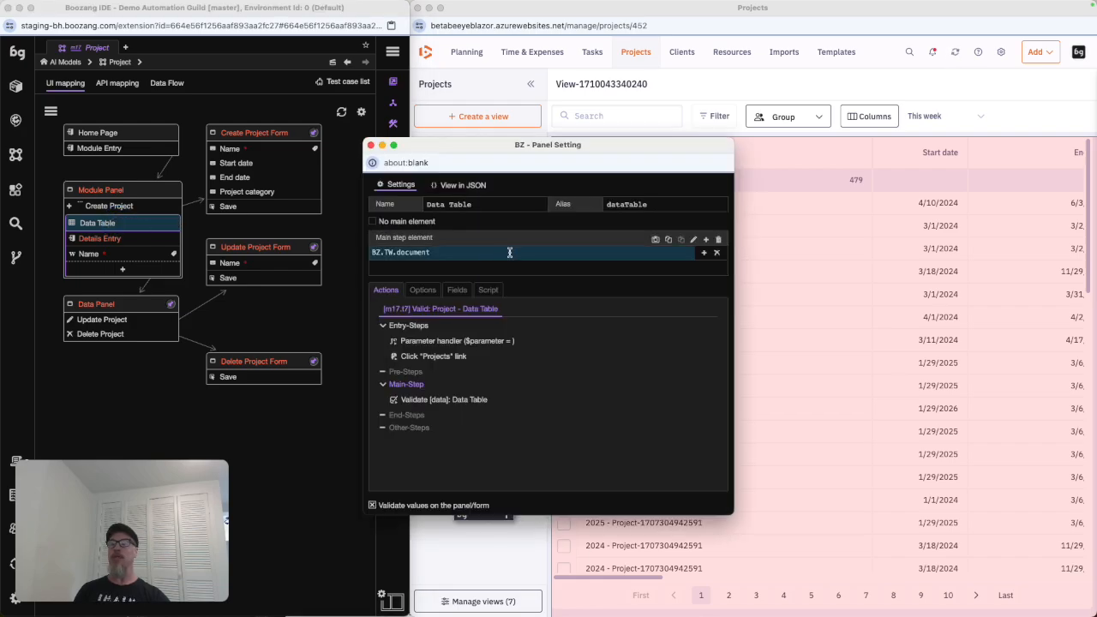
left_click(436, 372)
left_click(467, 344)
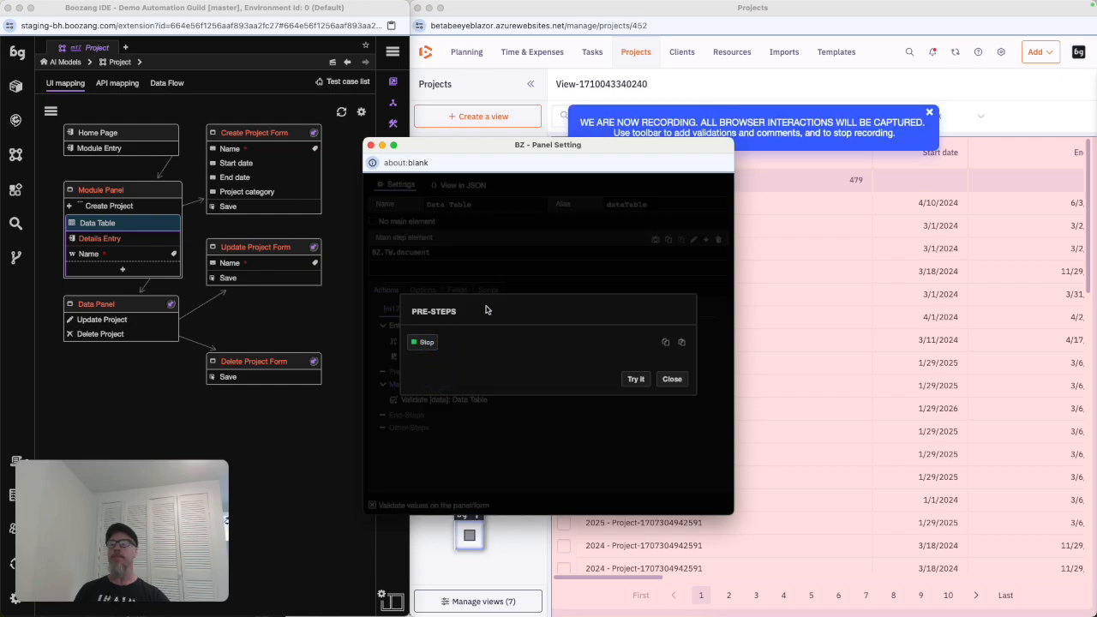
left_click_drag(578, 149, 297, 139)
left_click(459, 176)
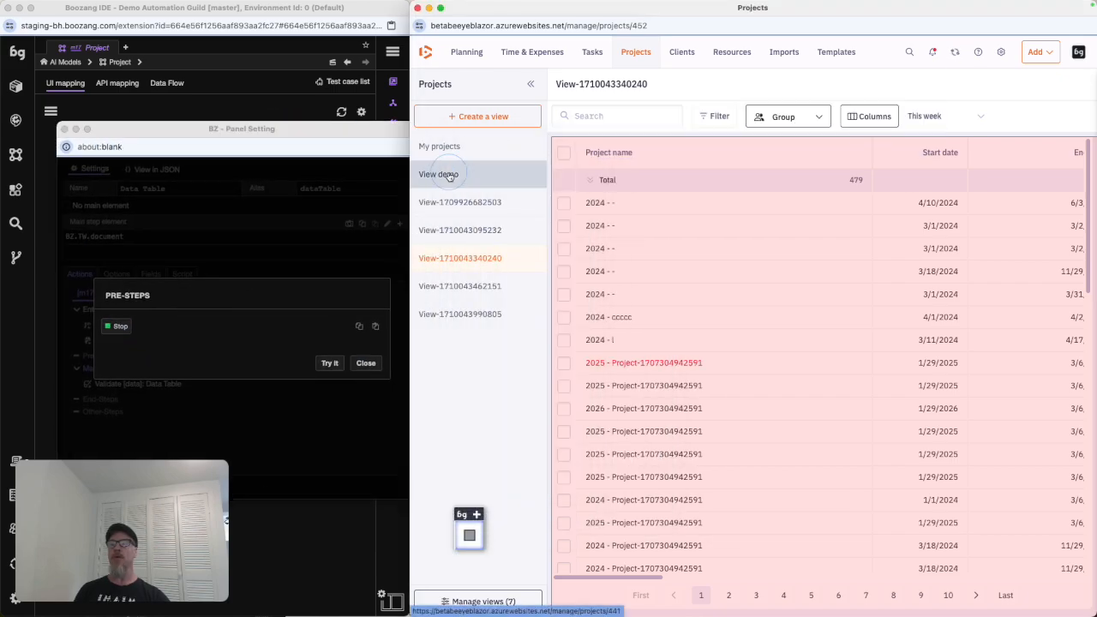
left_click(448, 176)
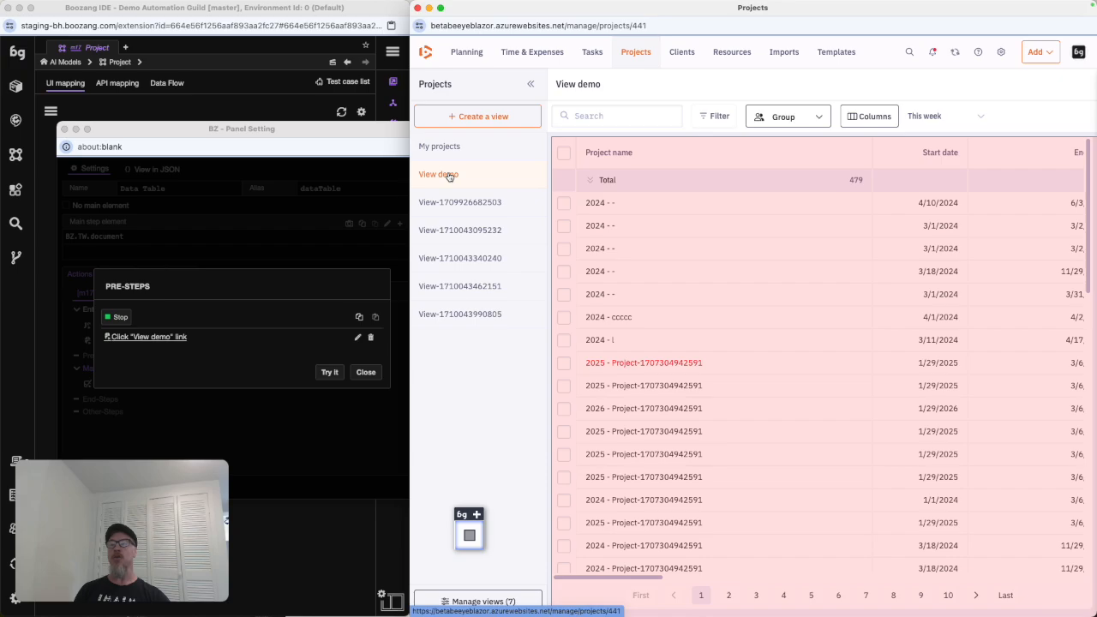
- Record a submitted project search for aaaaaa as further Data Table pre-steps and stop the recording
left_click(595, 117)
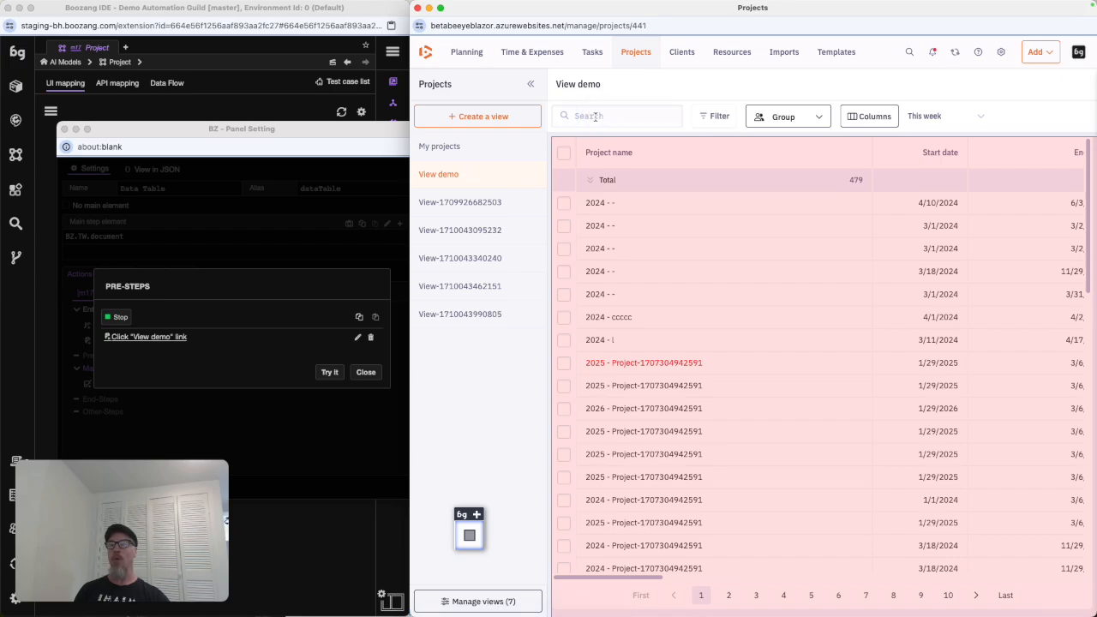
left_click(594, 117)
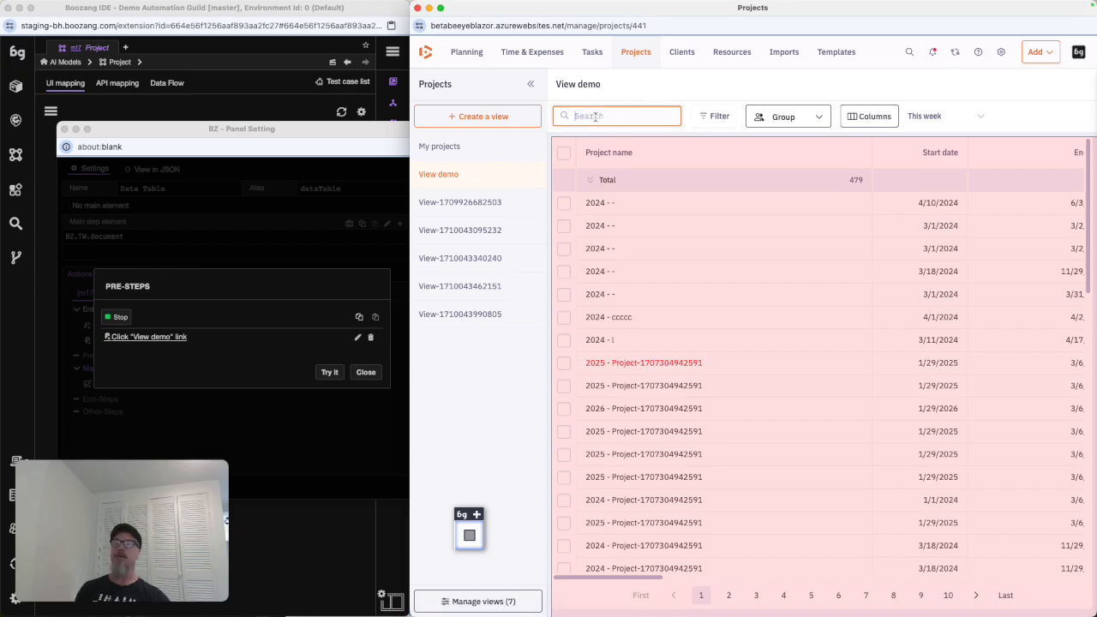
type("aaaaaa")
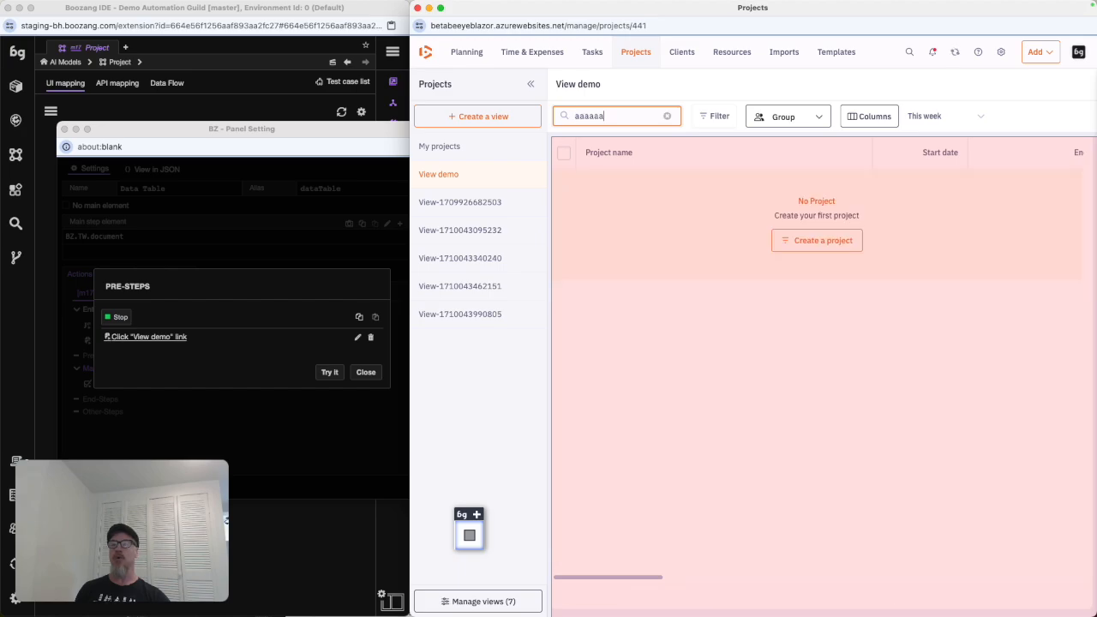
key("Return")
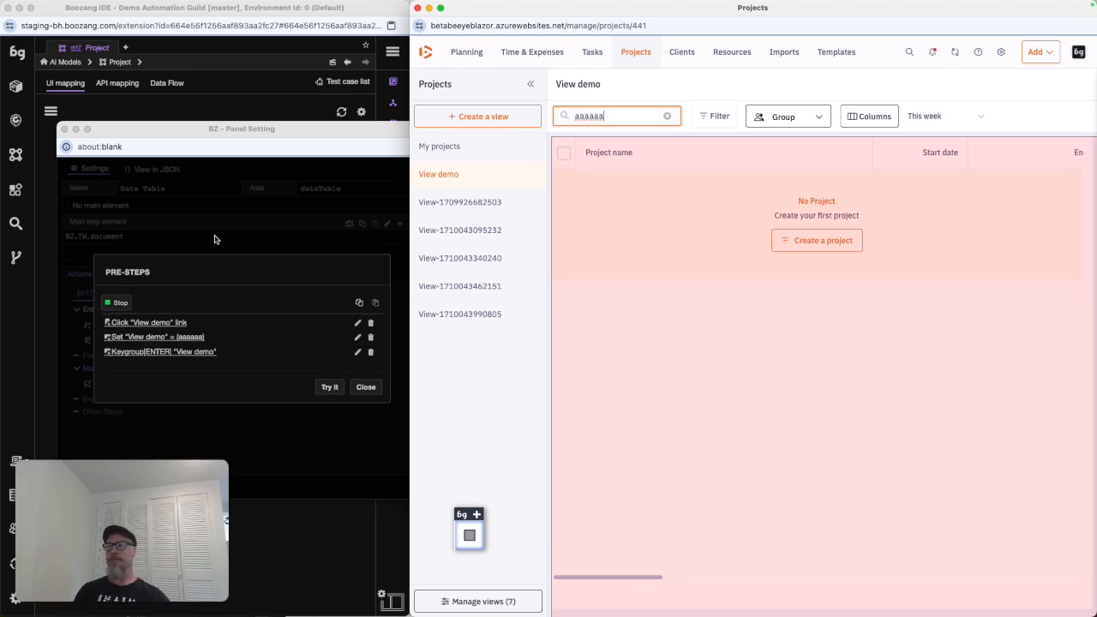
left_click(114, 301)
- Set the search pre-step's value to {{$project.$curtProject.name}}, save it and close the Data Table settings
left_click(357, 337)
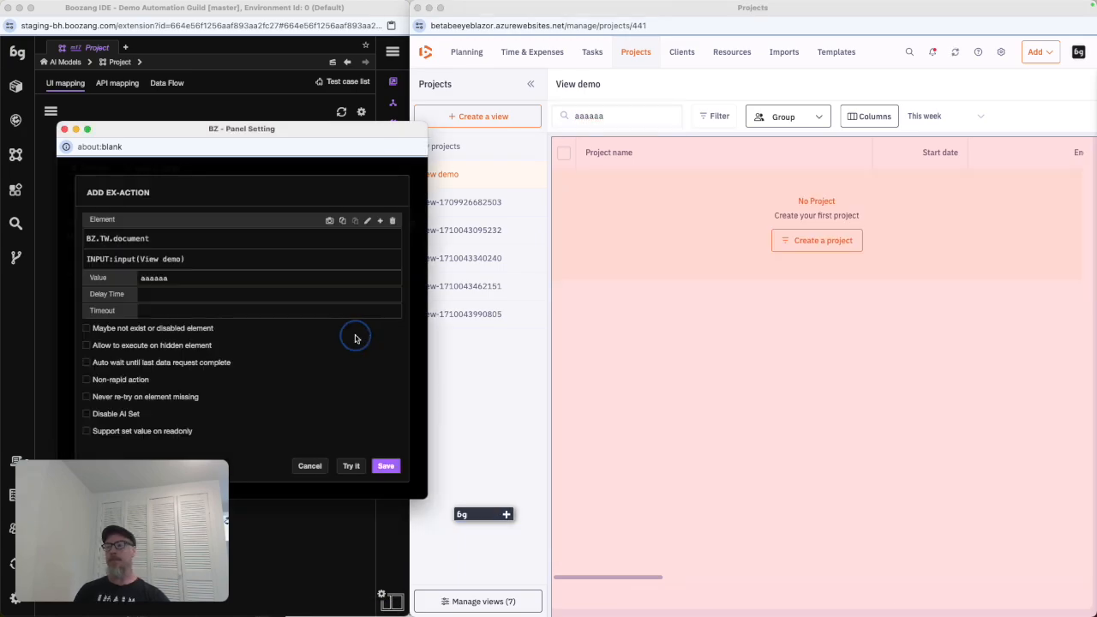
double_click(163, 280)
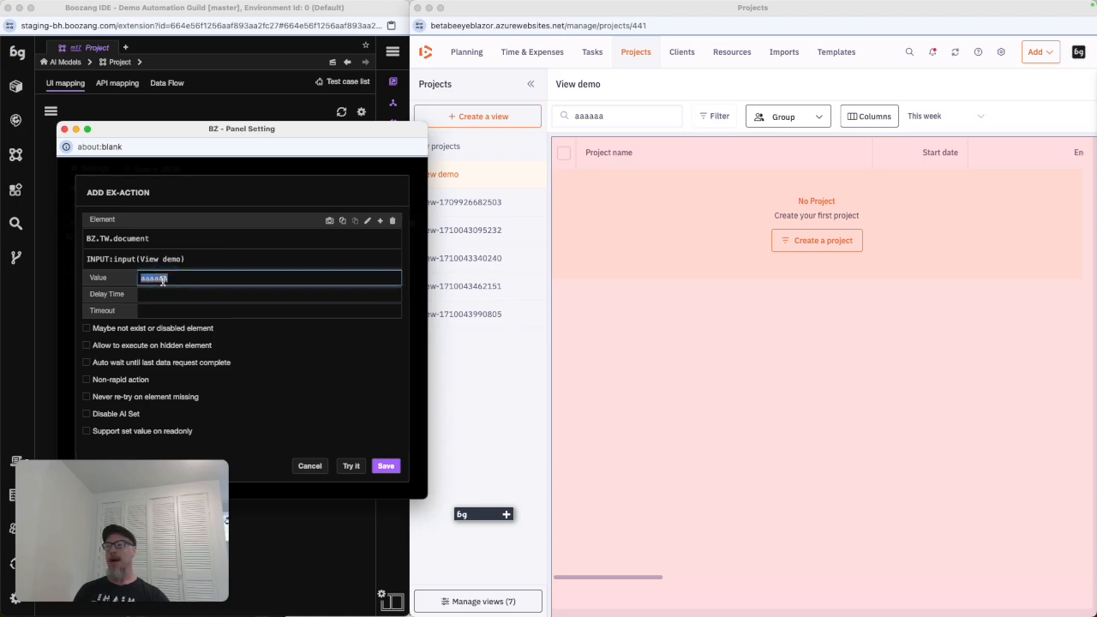
type("{{$project.$curProject.name")
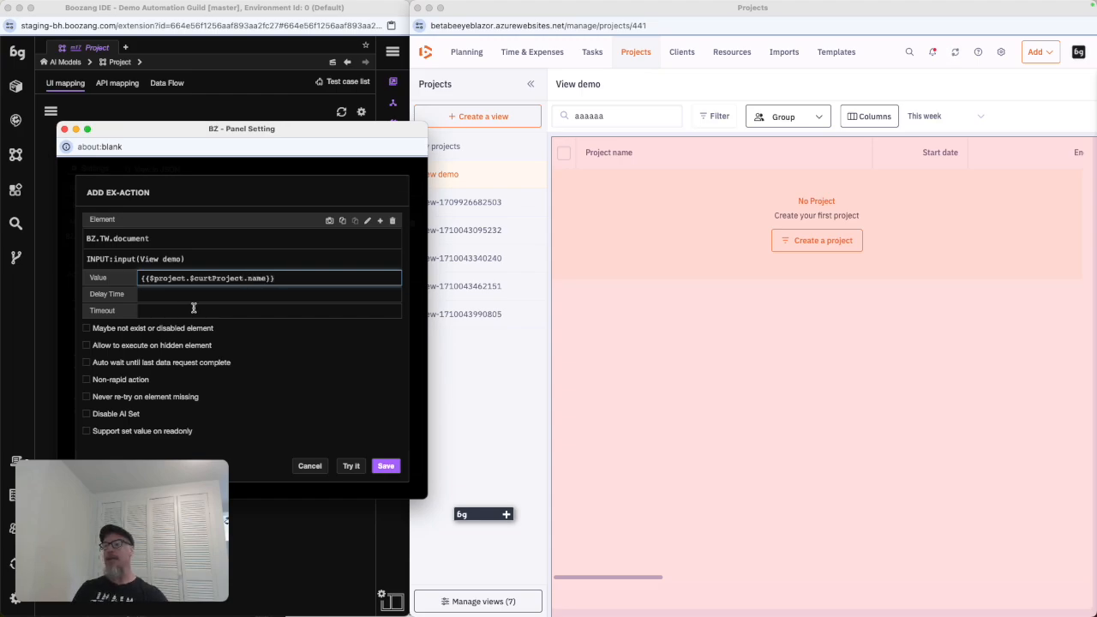
left_click(387, 465)
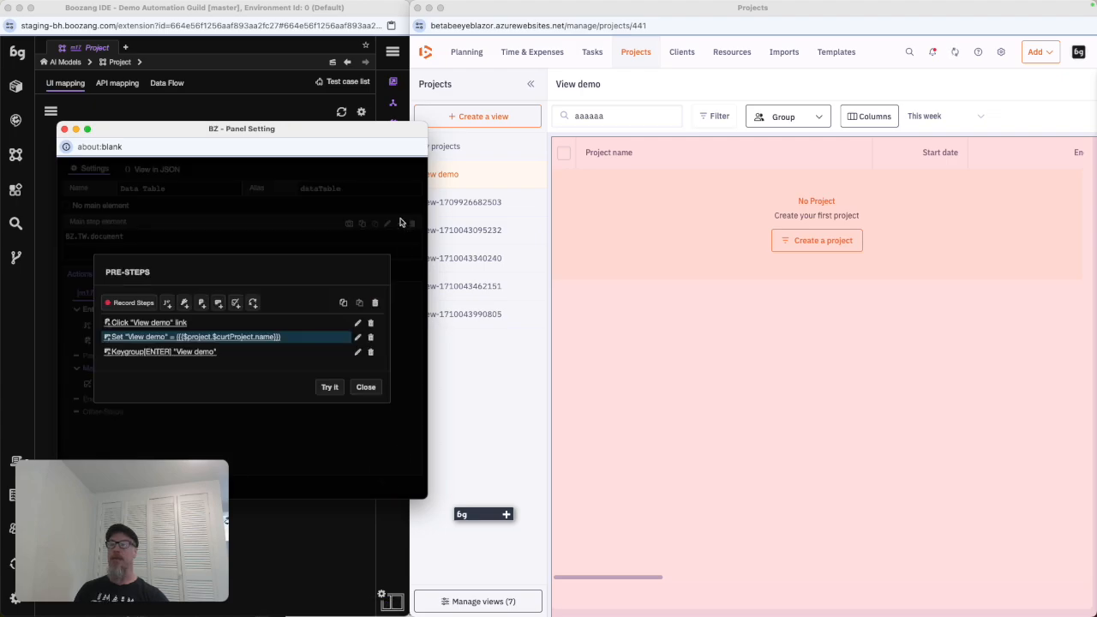
left_click(366, 386)
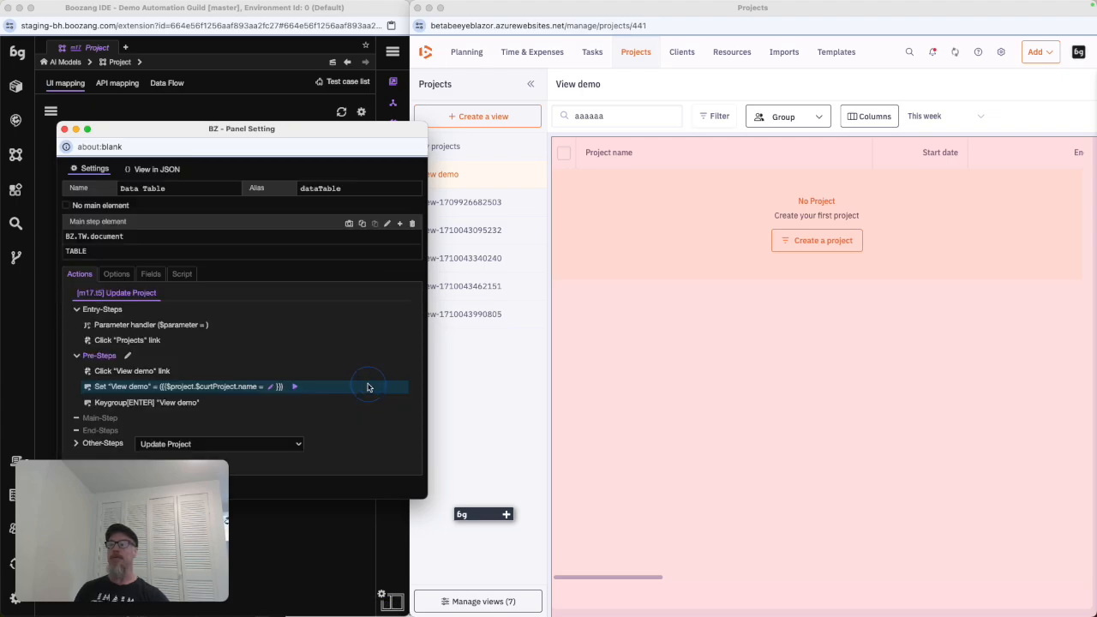
left_click(63, 129)
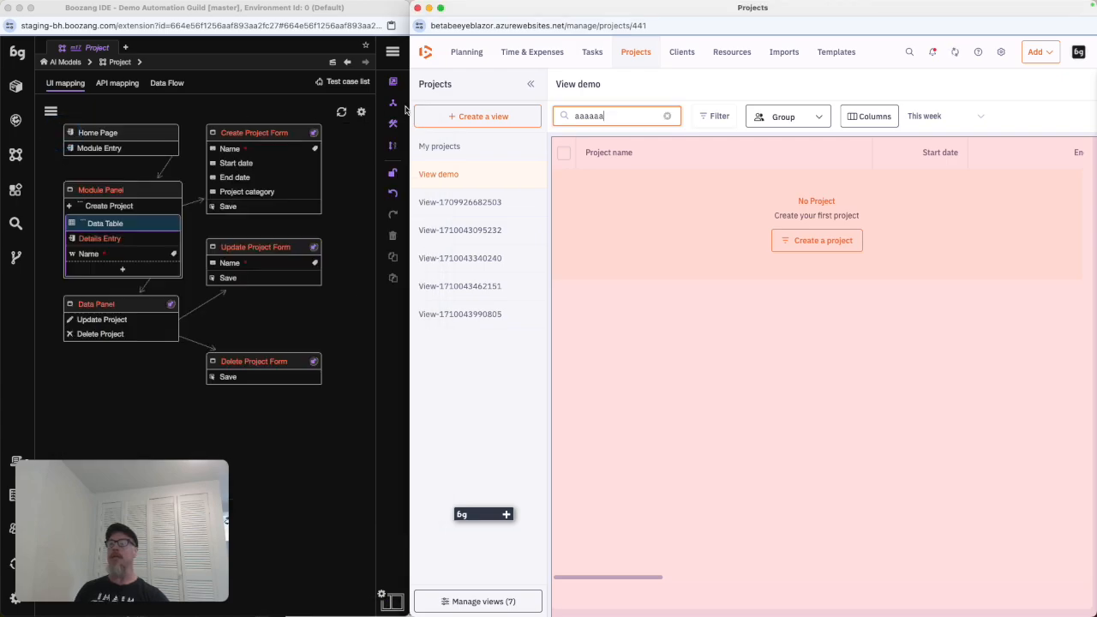
- Inspect the stored Project record in the Temporary Database and close that window
left_click(394, 144)
left_click(392, 124)
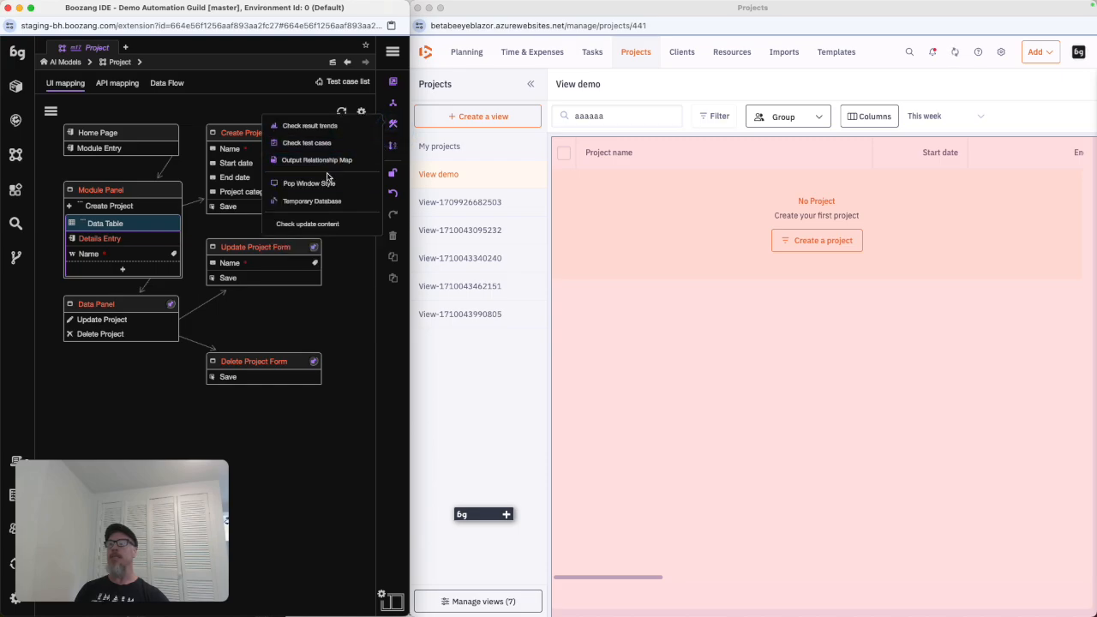
left_click(319, 200)
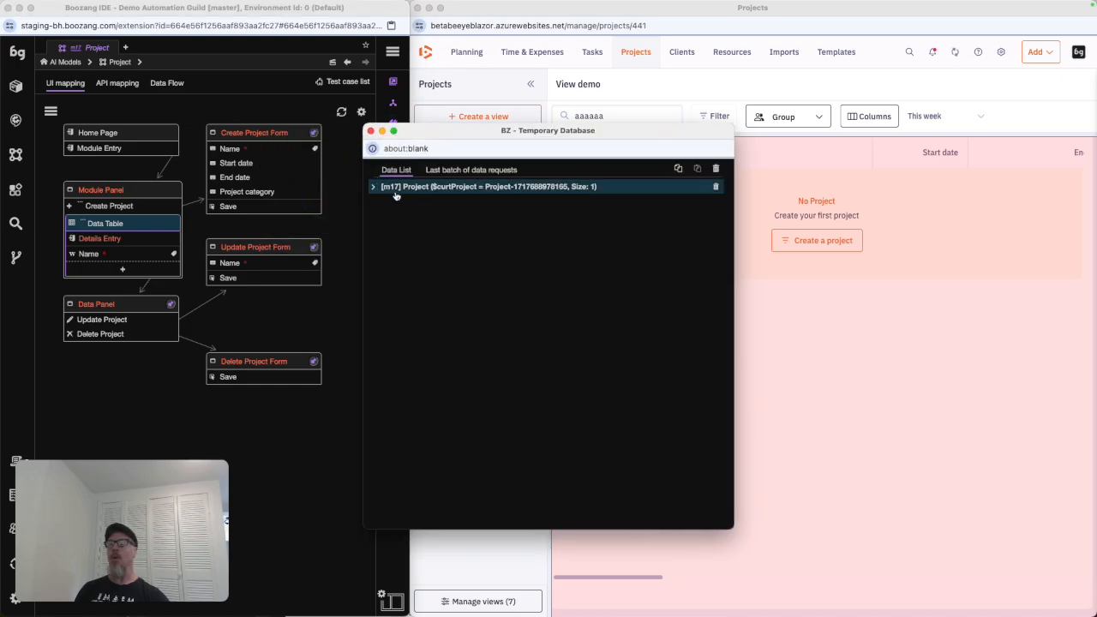
left_click(373, 187)
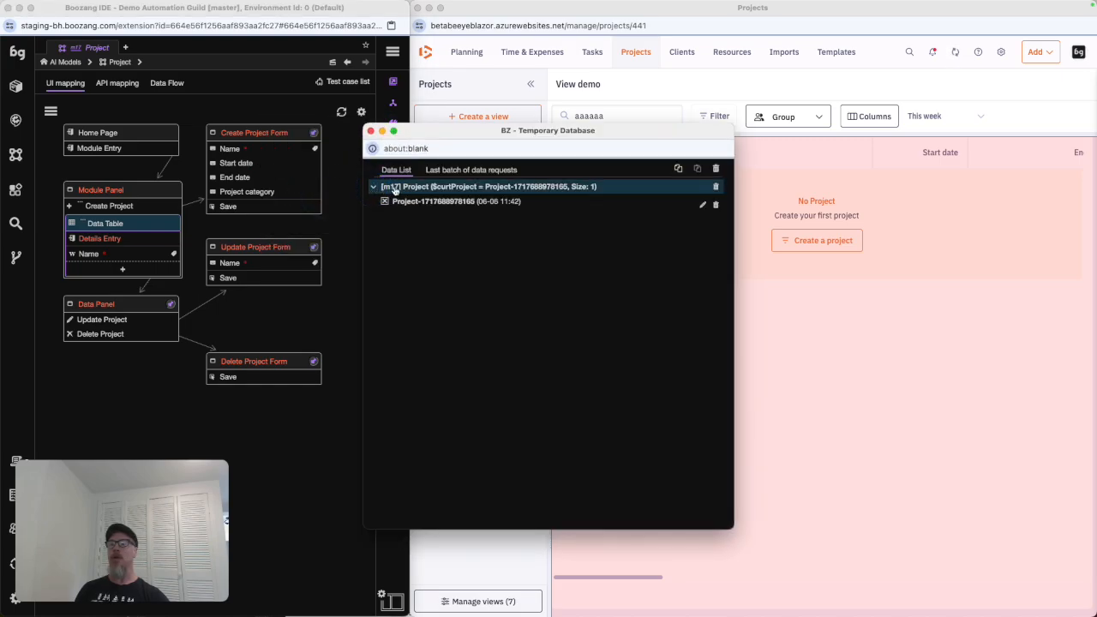
left_click(703, 205)
left_click(371, 131)
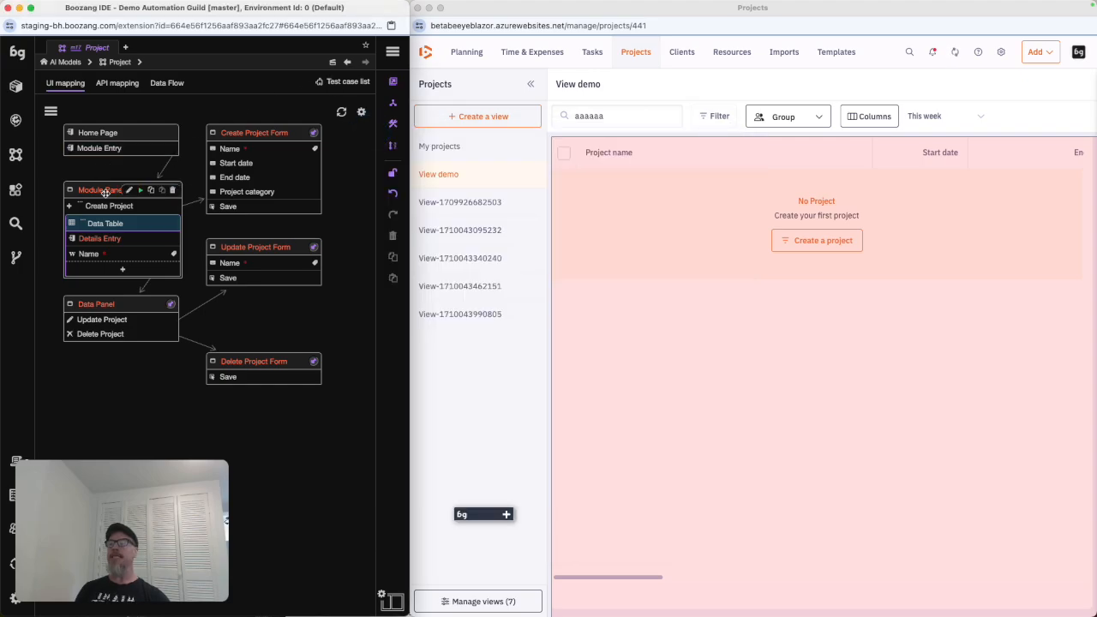
- In the Project model's data flow, add the Data Table validation test case [m17.t7] as a Then item of the Create transition's scenario
left_click(169, 85)
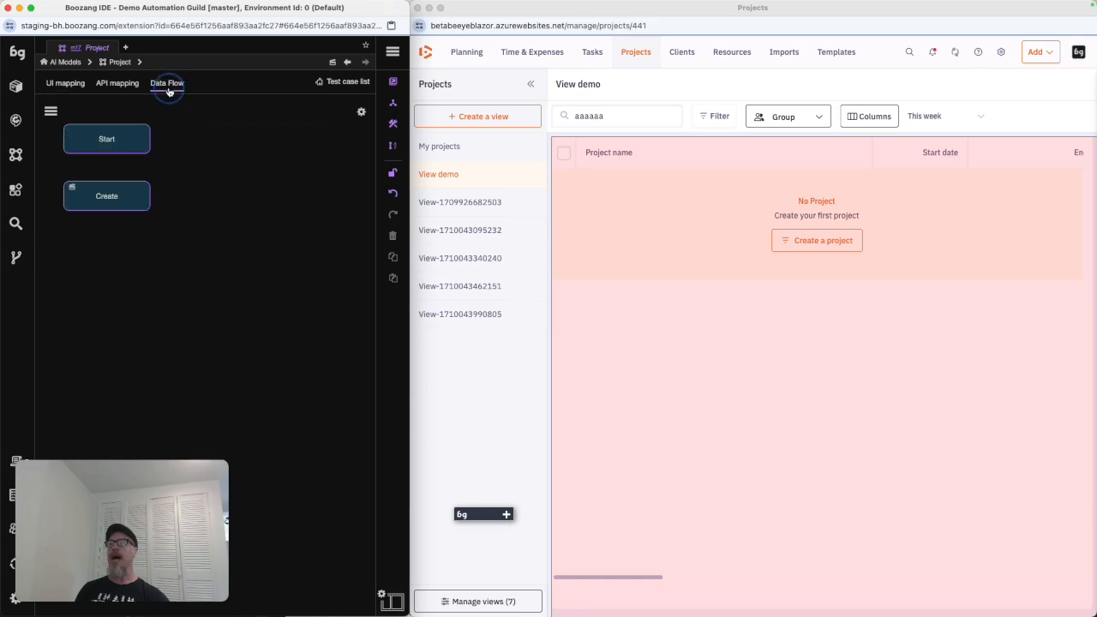
left_click(133, 190)
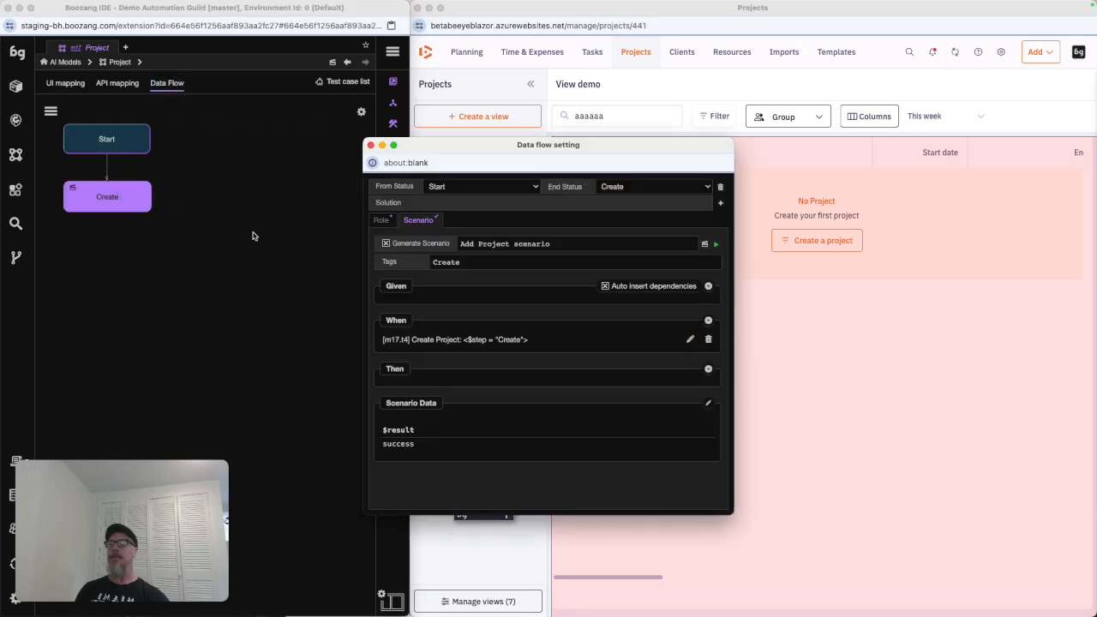
left_click(708, 368)
left_click(521, 329)
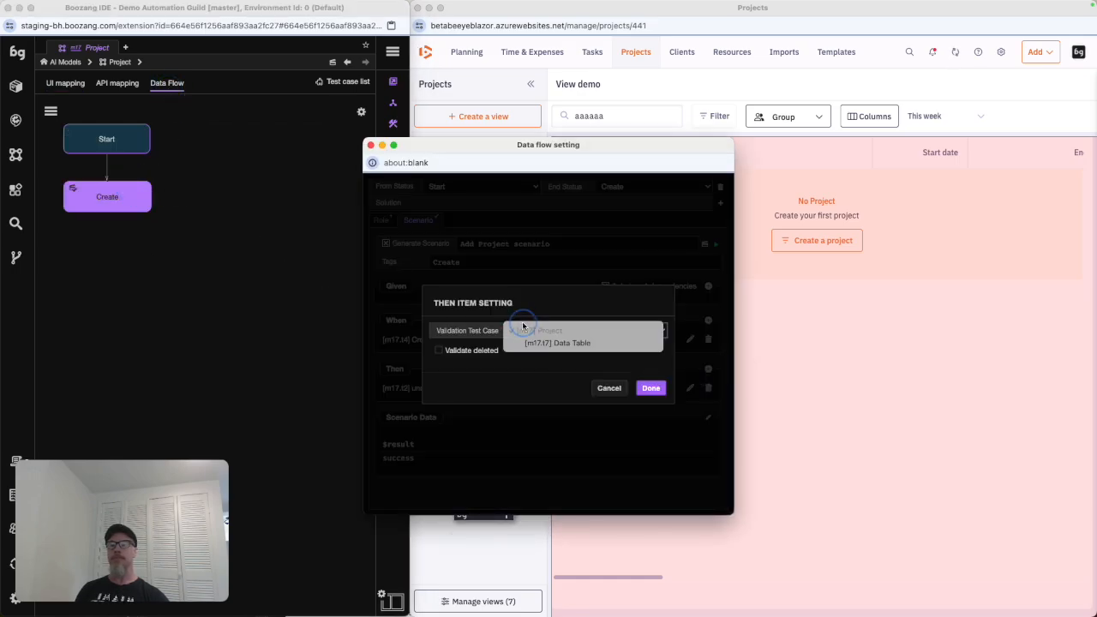
left_click(571, 340)
left_click(651, 388)
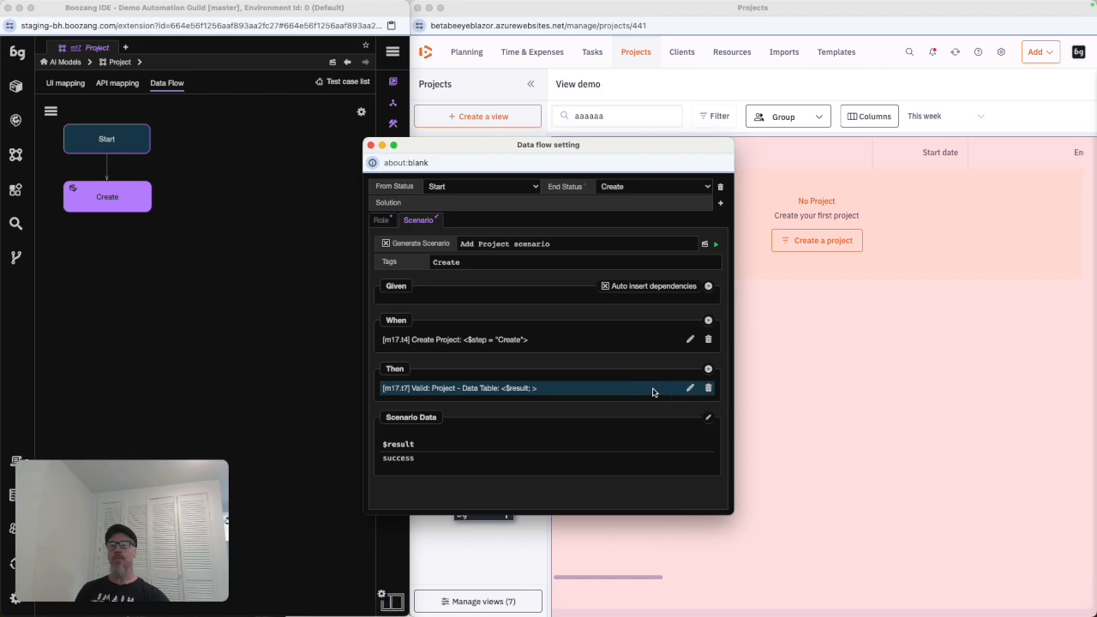
- Run the generated Add Project scenario test case with re-initialized data and dismiss its result
left_click(334, 82)
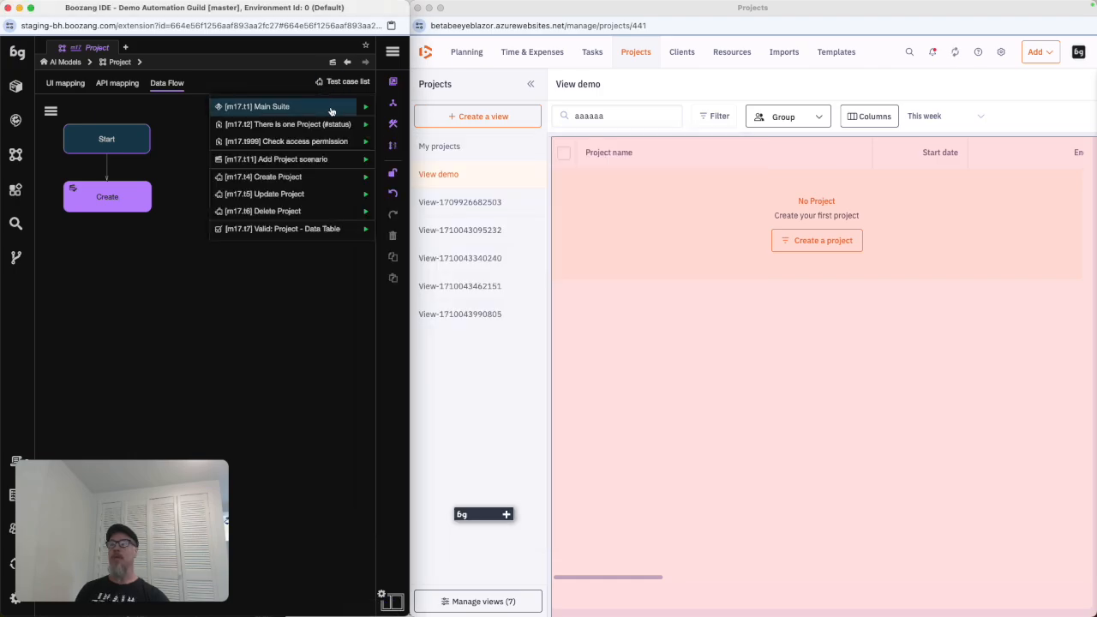
left_click(310, 159)
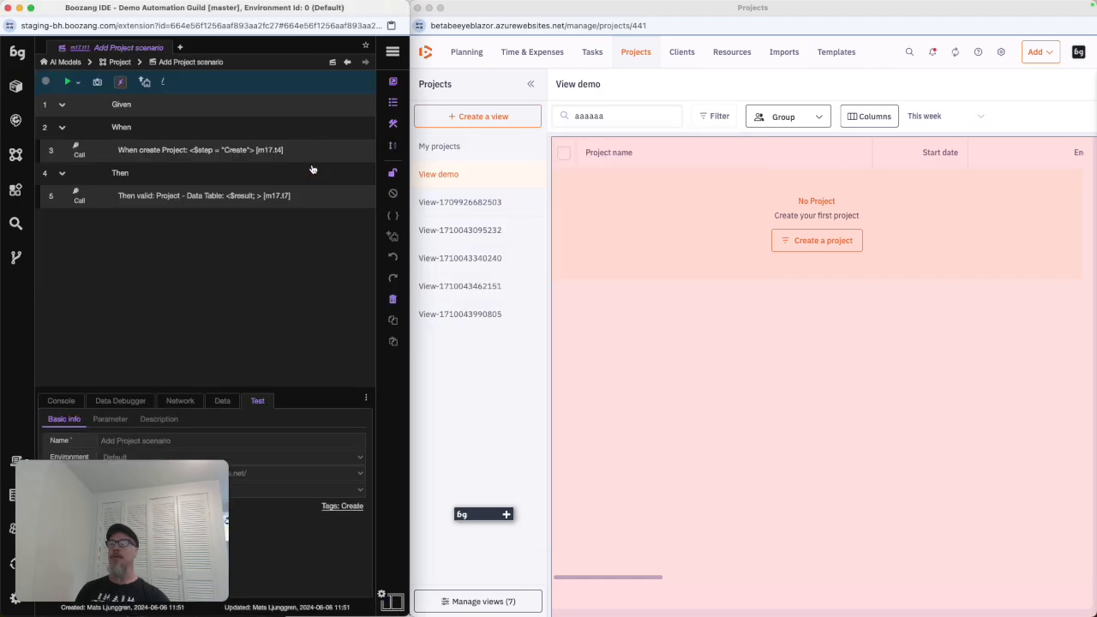
left_click(67, 83)
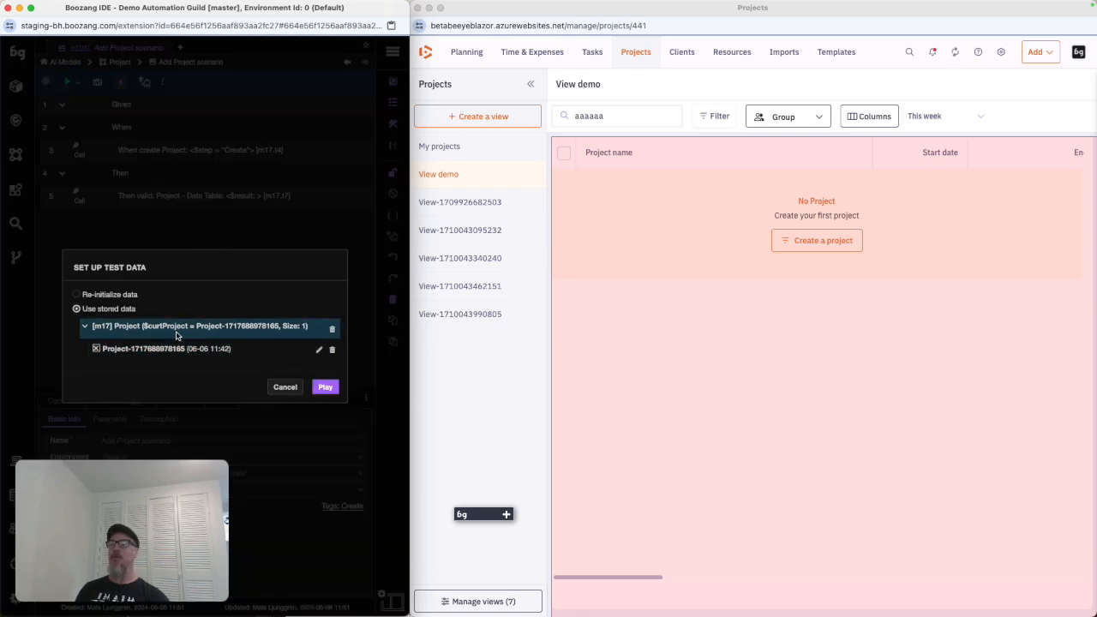
left_click(123, 296)
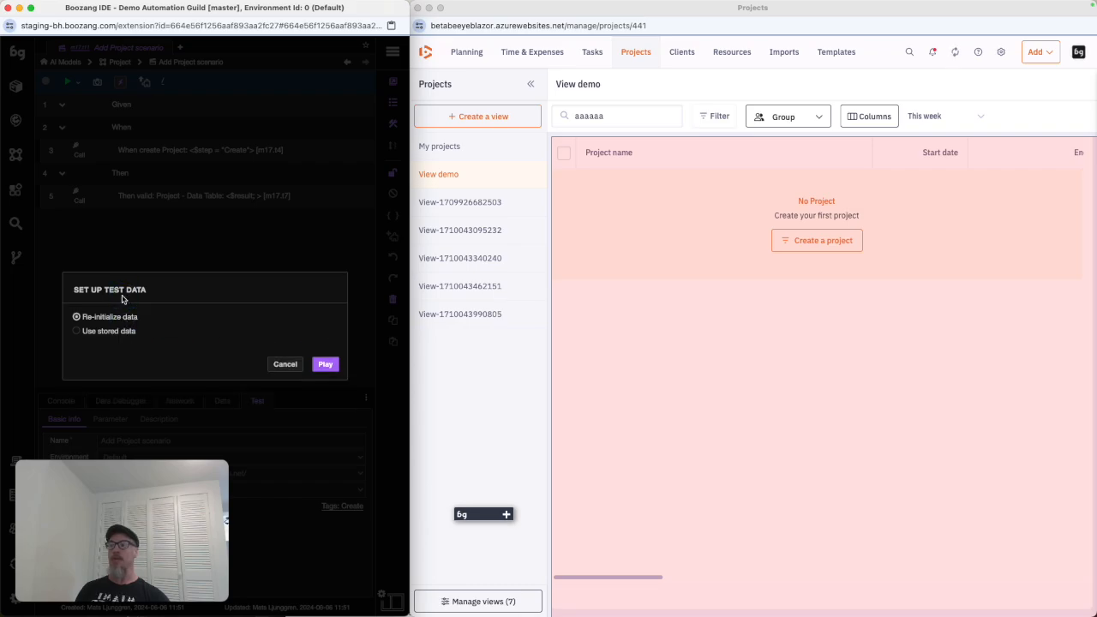
left_click(325, 364)
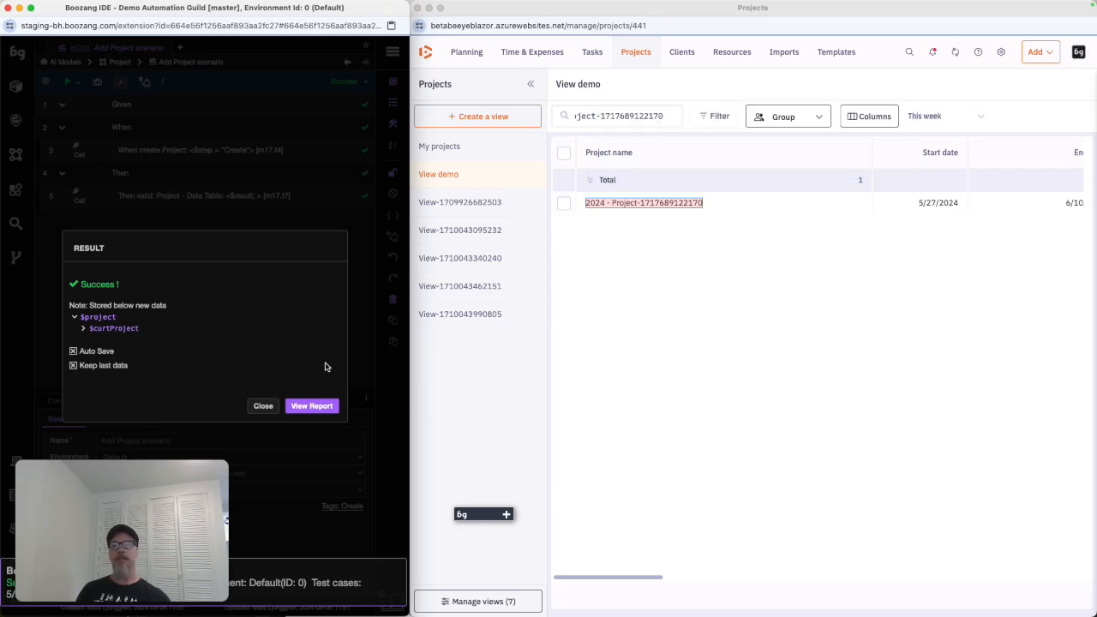
left_click(263, 405)
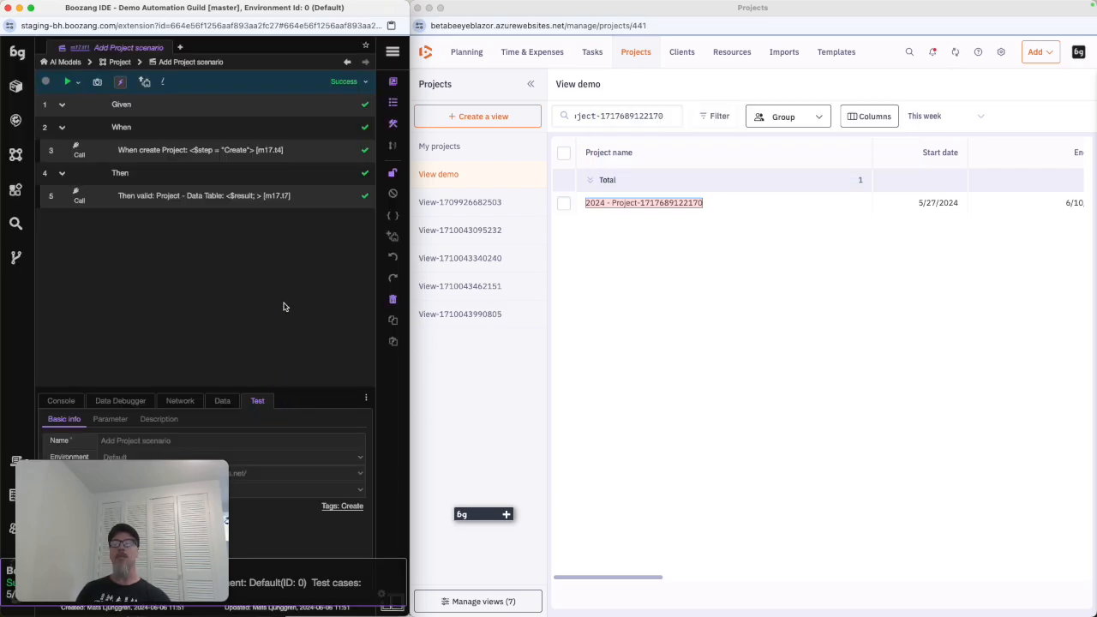